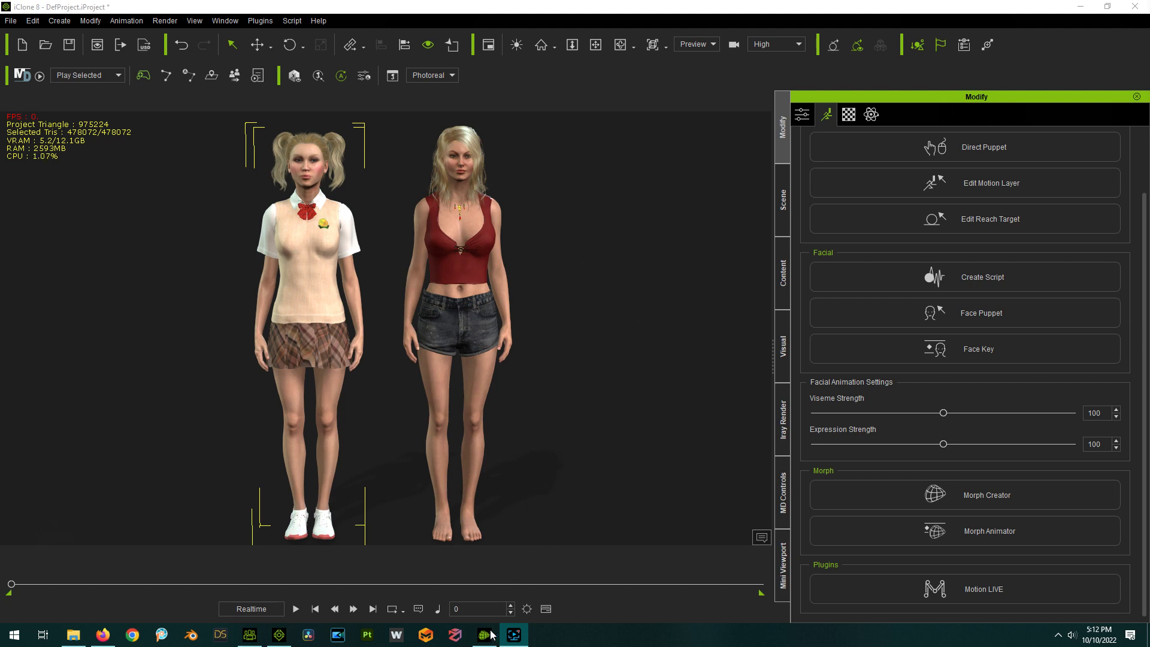
Step: Preview Sally2's ArmStrong and LegStrong body morphs in Morph Creator, returning both to 0
mouse_move(490, 641)
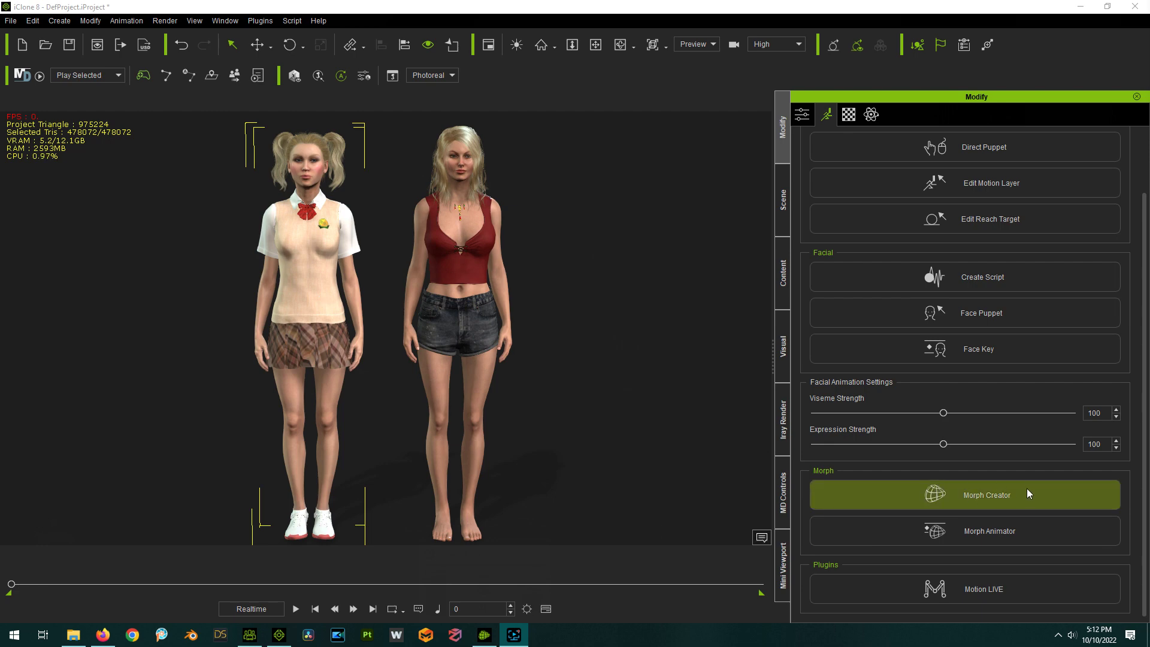
left_click(885, 503)
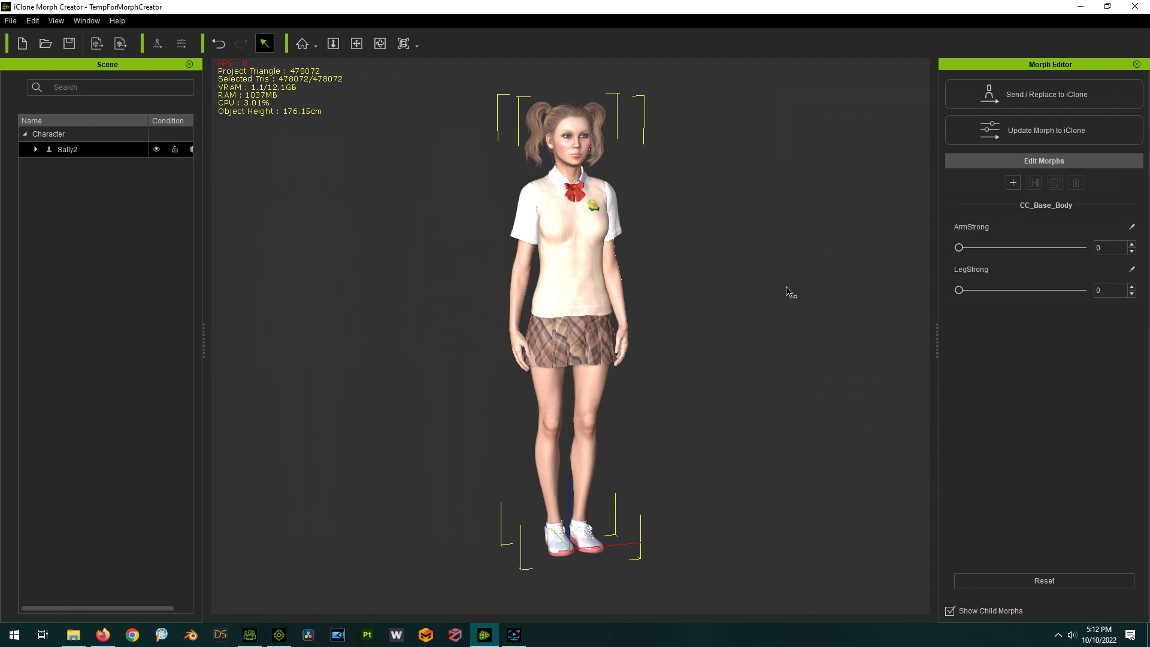
left_click_drag(958, 248, 919, 303)
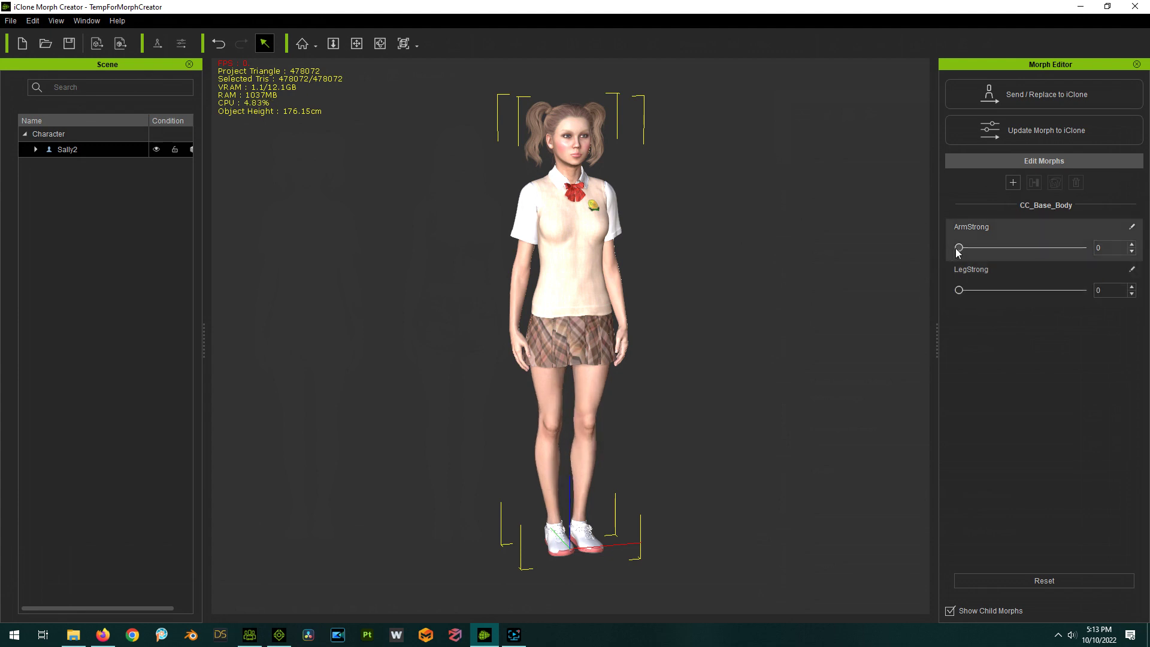
left_click_drag(959, 247, 869, 282)
left_click_drag(959, 291, 818, 333)
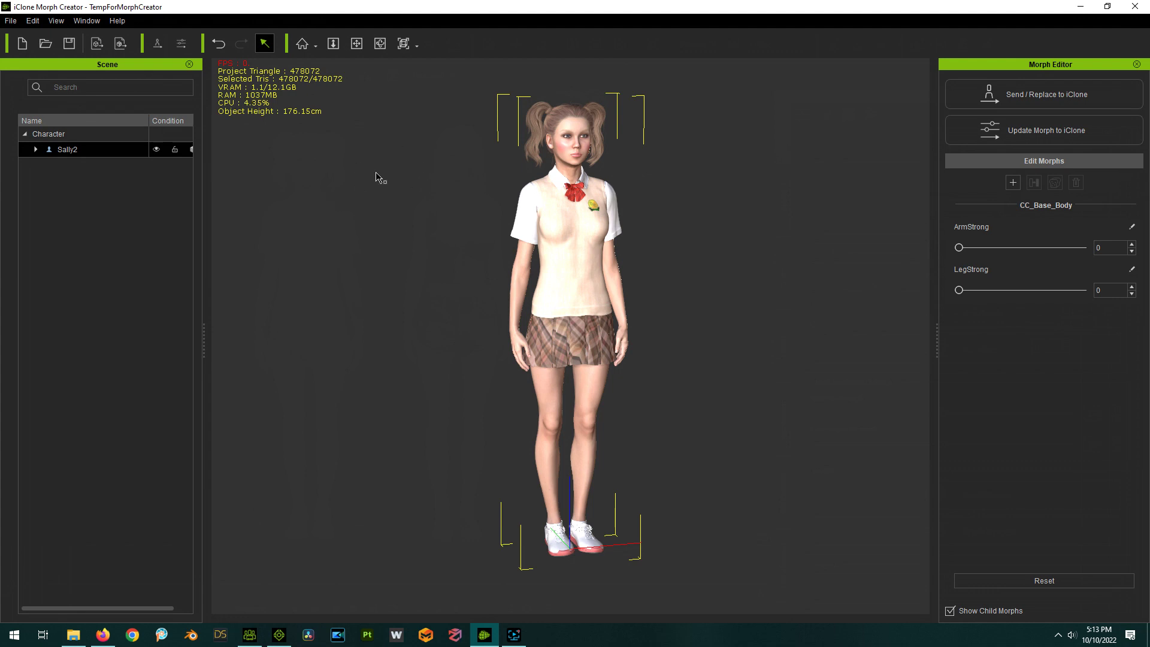
Step: Save Sally2 as the character file AllMorphs(Sally).iAvatar in the SS folder
left_click(8, 21)
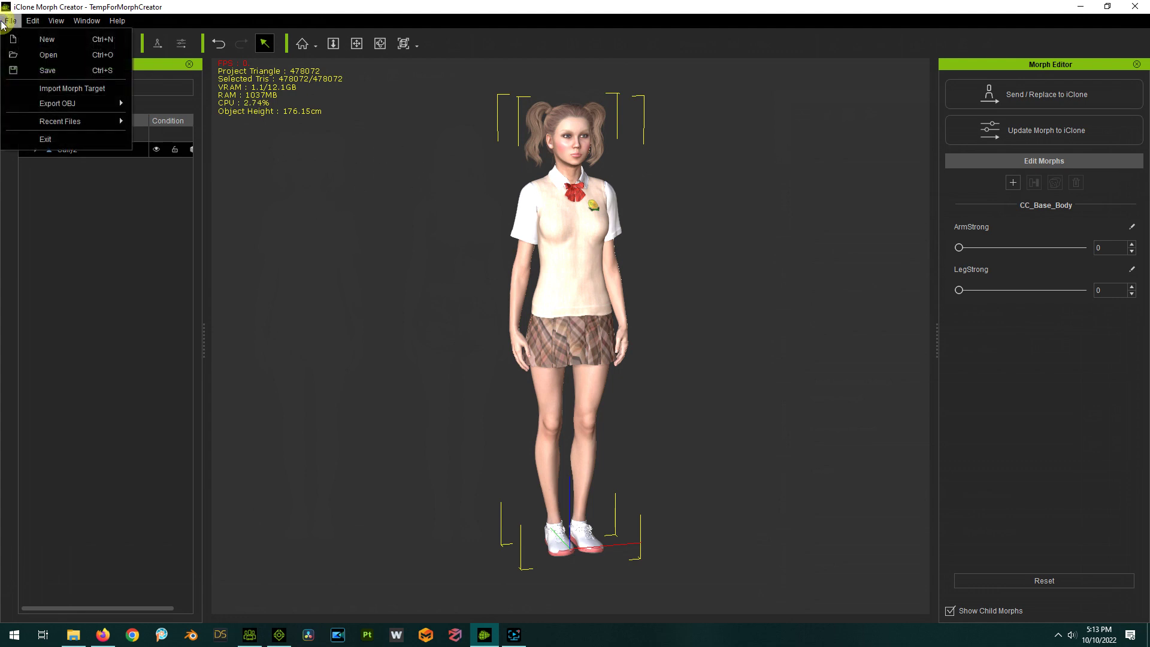
left_click(29, 71)
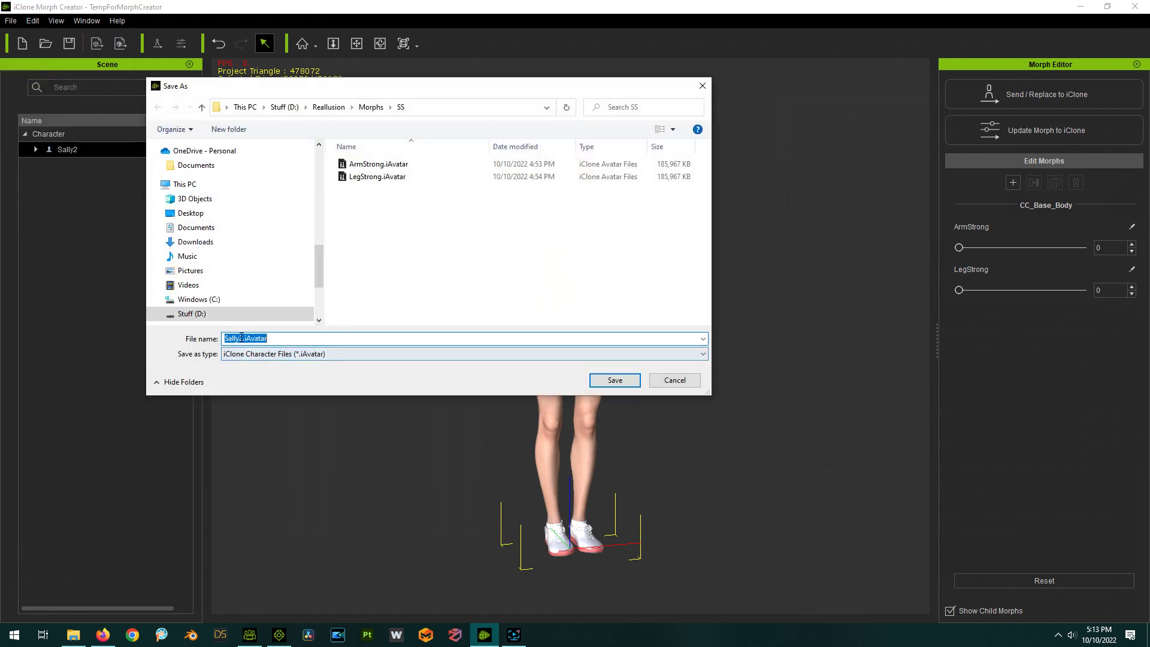
left_click(247, 358)
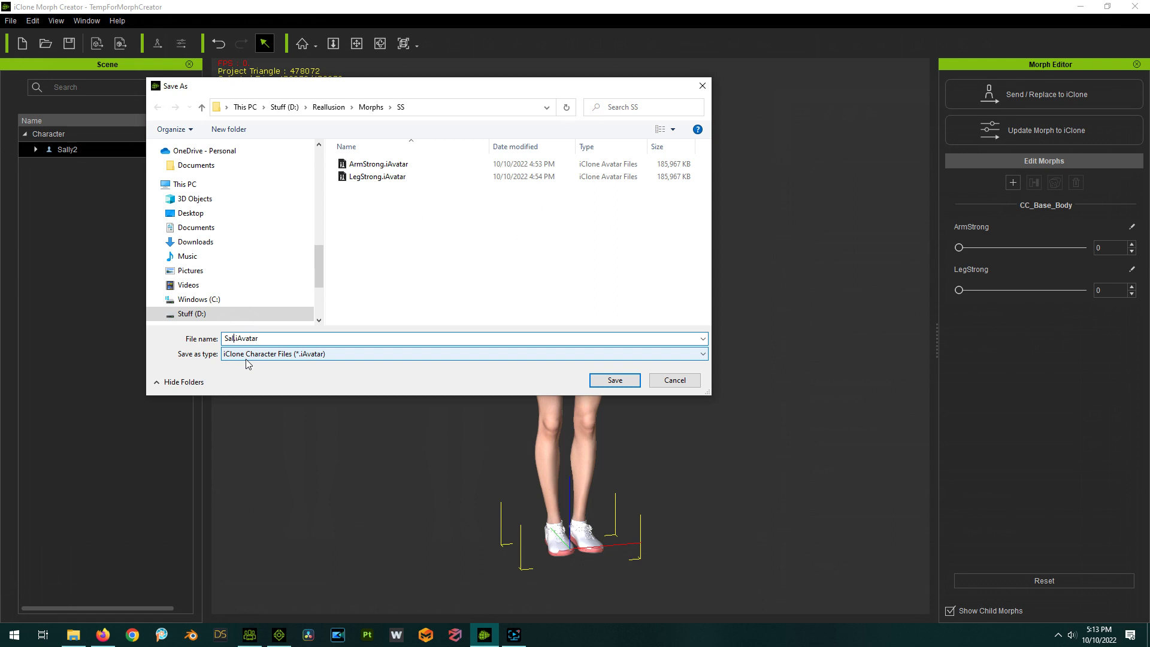
type("AllMorphs(Sally)")
left_click(598, 380)
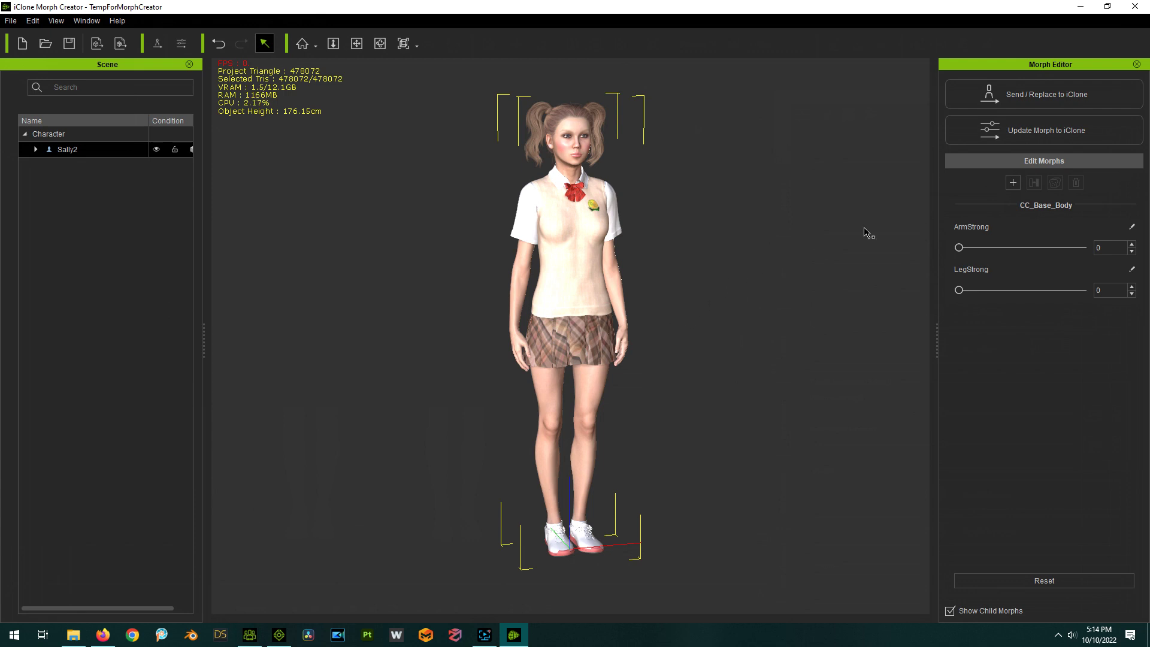
Step: Close Morph Creator without saving changes and select the left character
left_click(1136, 8)
left_click(570, 350)
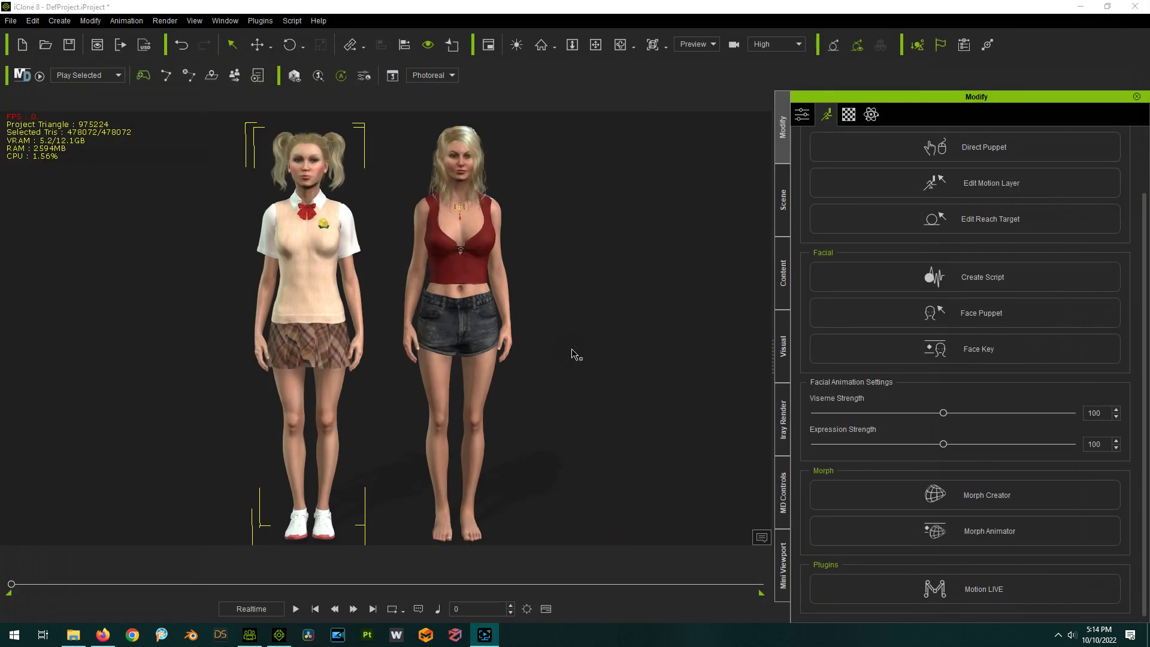
left_click(599, 288)
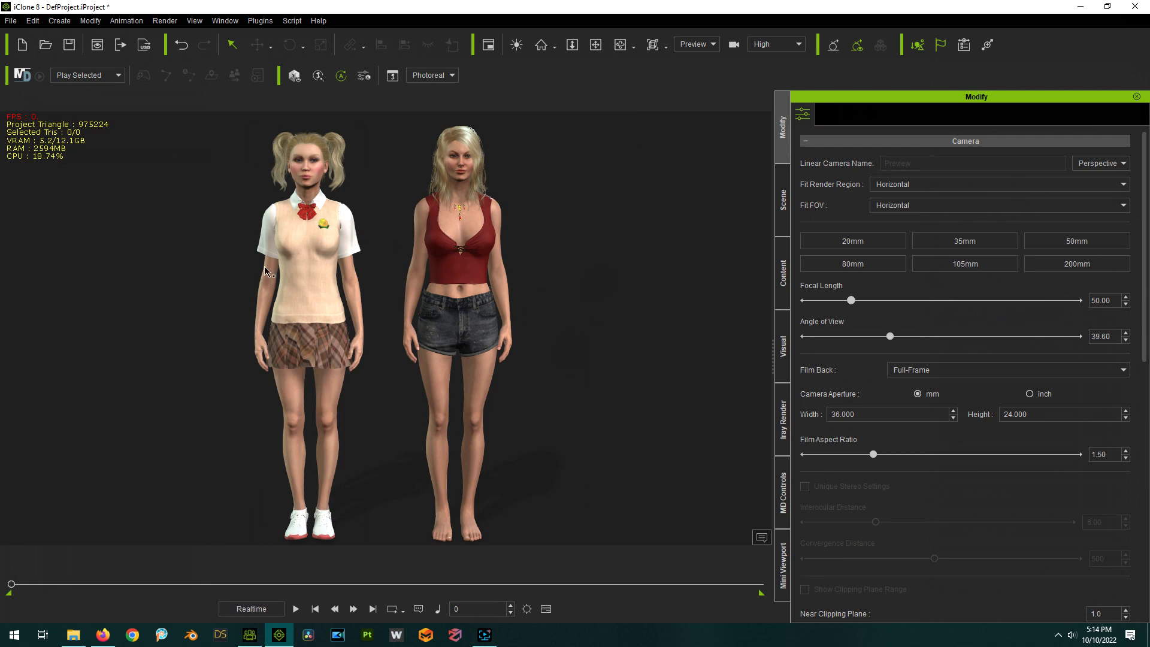
left_click(310, 231)
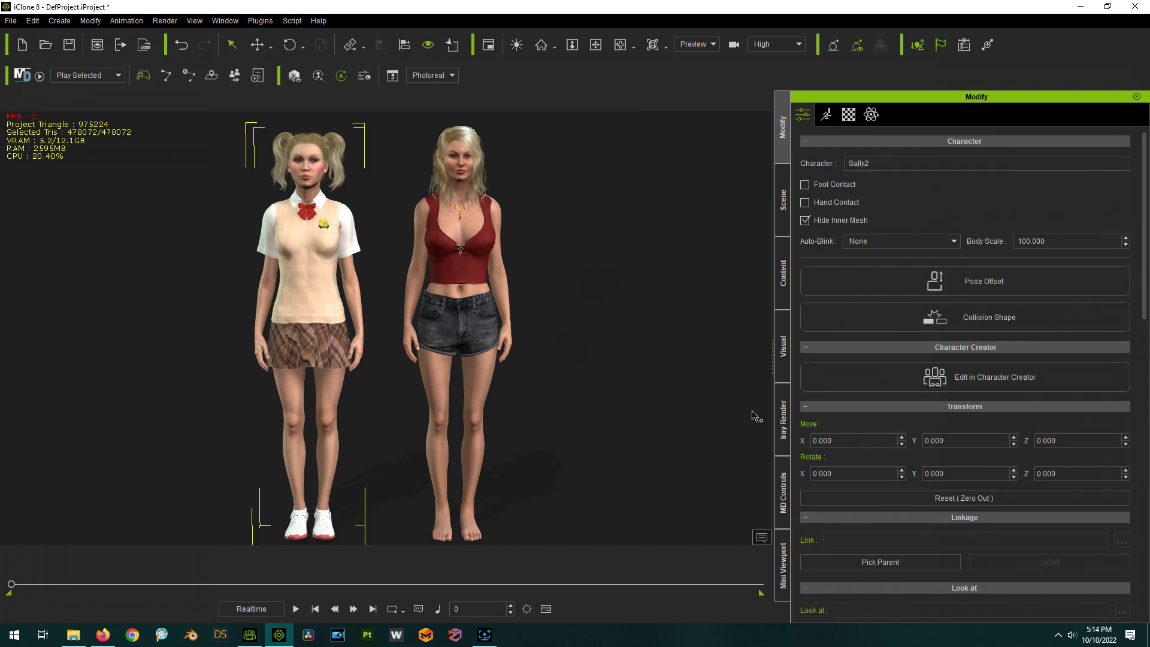
Step: Review the left character's Morph Animator list, which shows only ponytail hair morphs
left_click(826, 114)
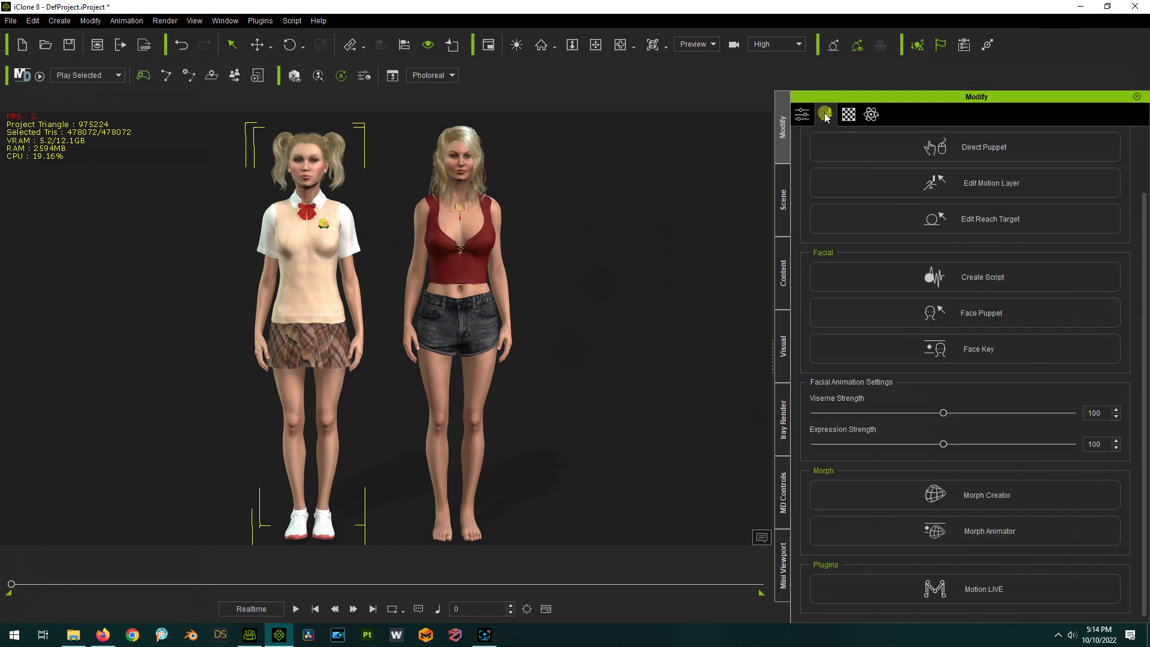
left_click(964, 522)
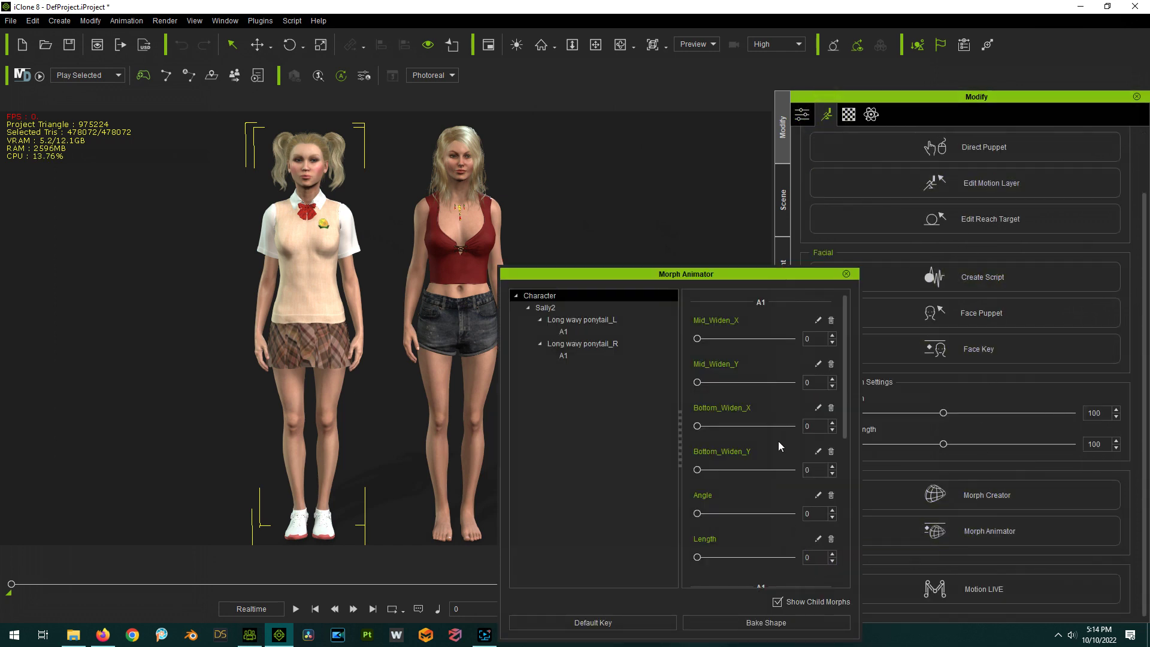
scroll(776, 468, "down", 5)
scroll(759, 533, "up", 5)
scroll(742, 509, "down", 5)
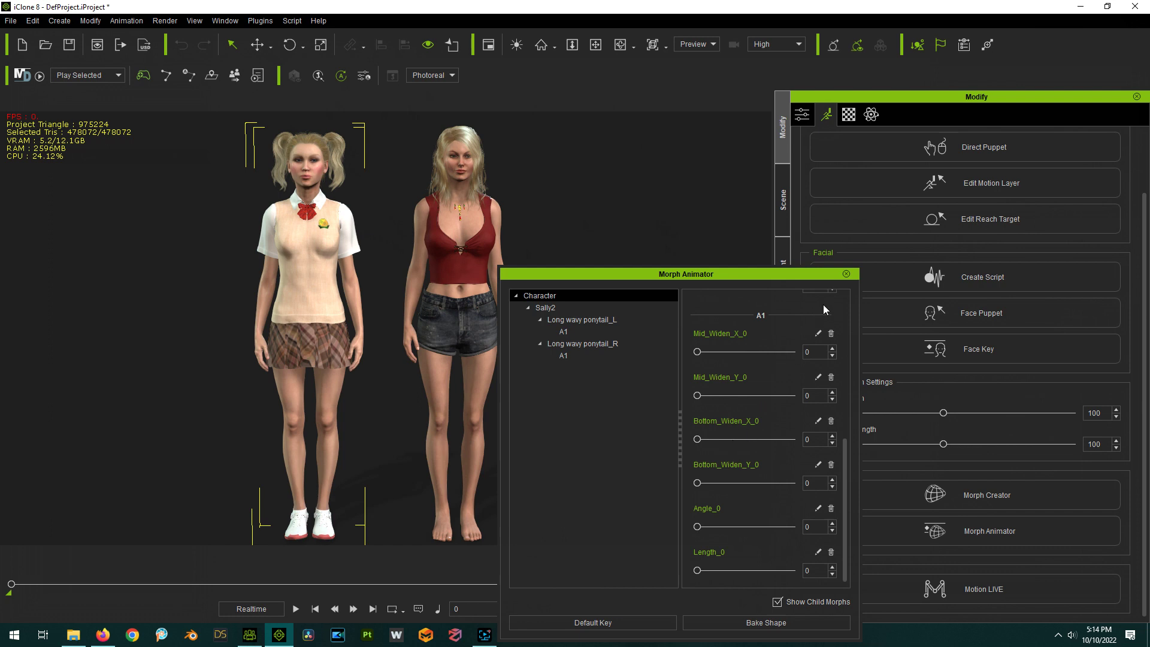
left_click(847, 274)
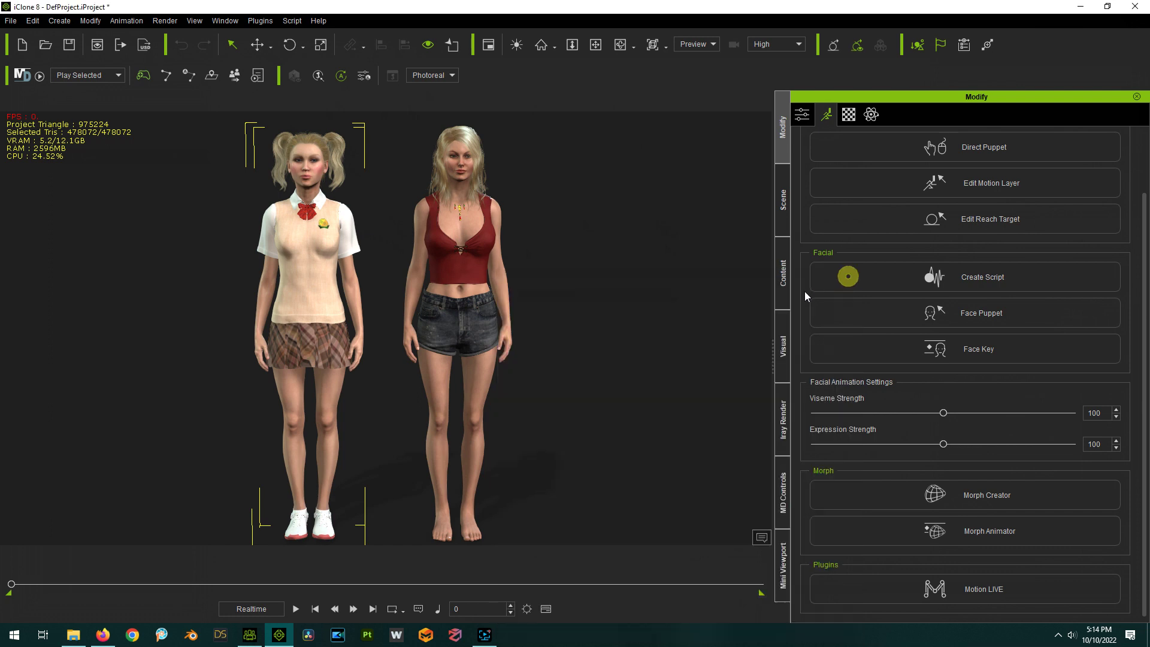
Step: Delete the left character's hair and both pigtails, leaving her bald
left_click(311, 144)
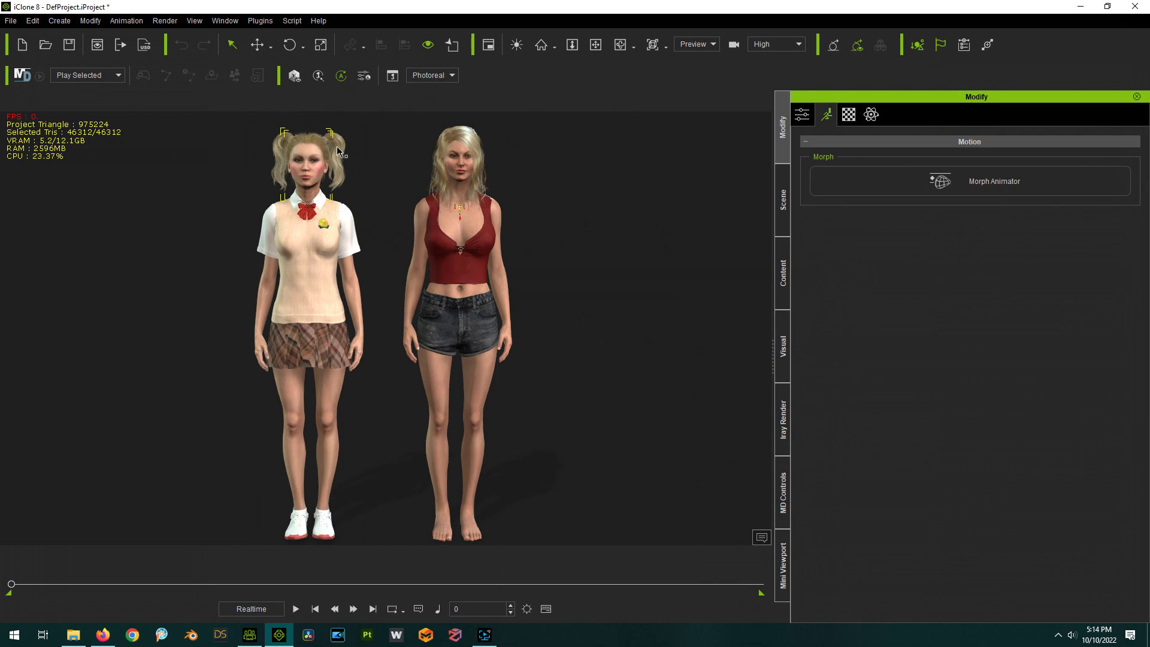
key("Delete")
left_click(338, 150)
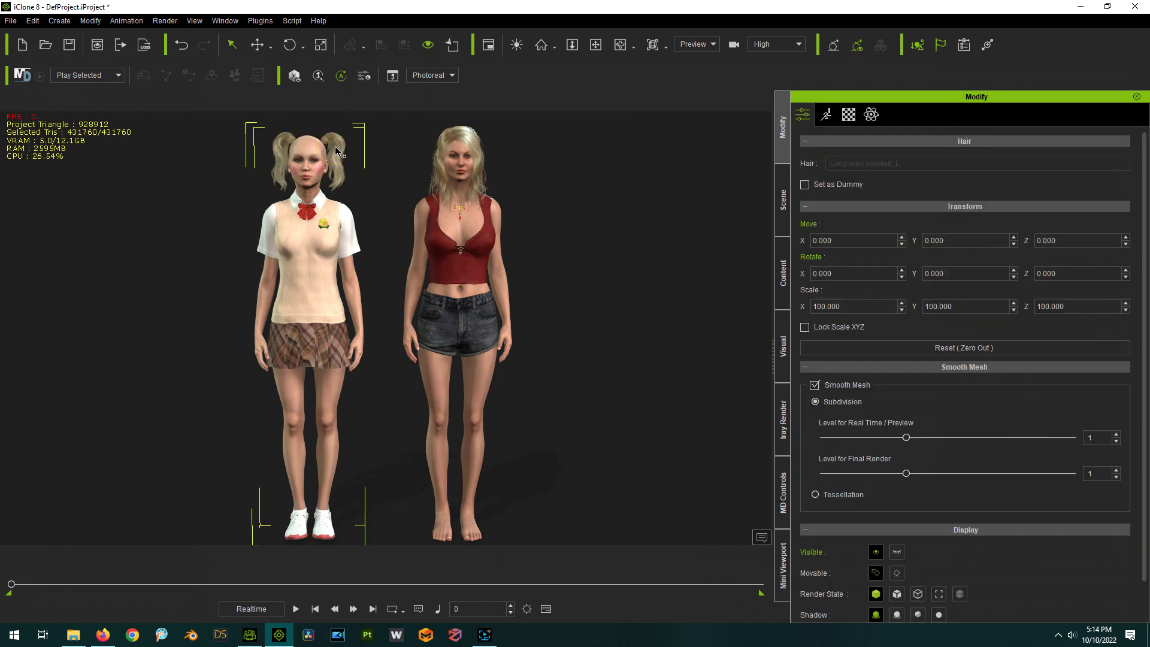
key("Delete")
left_click(282, 157)
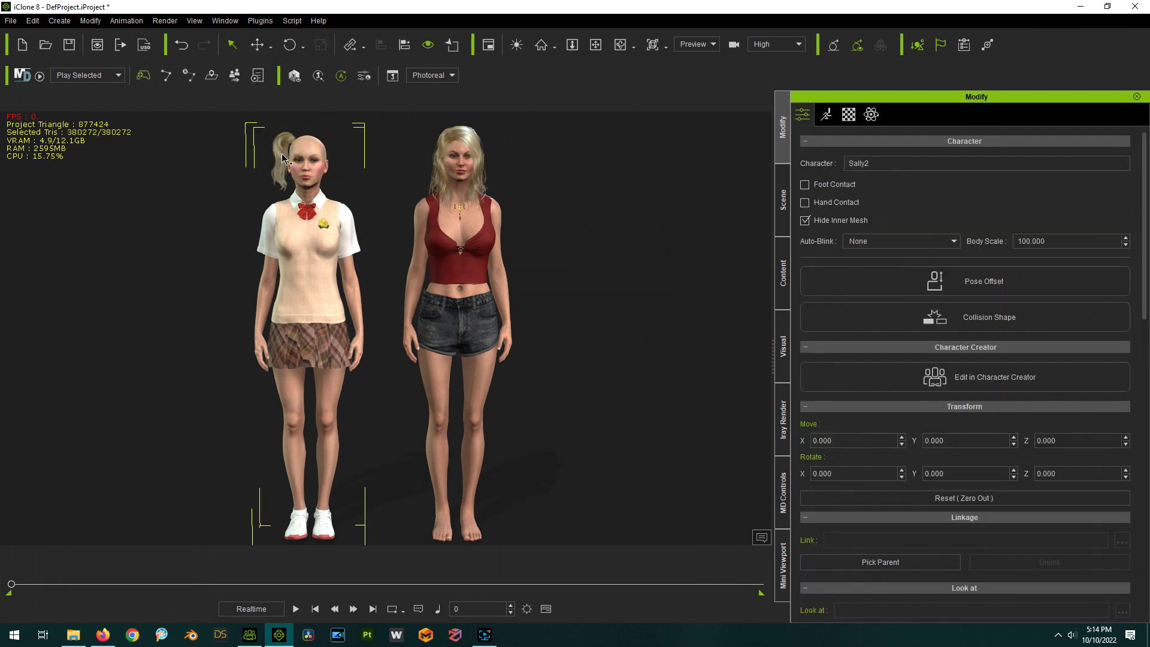
left_click(282, 157)
key("Delete")
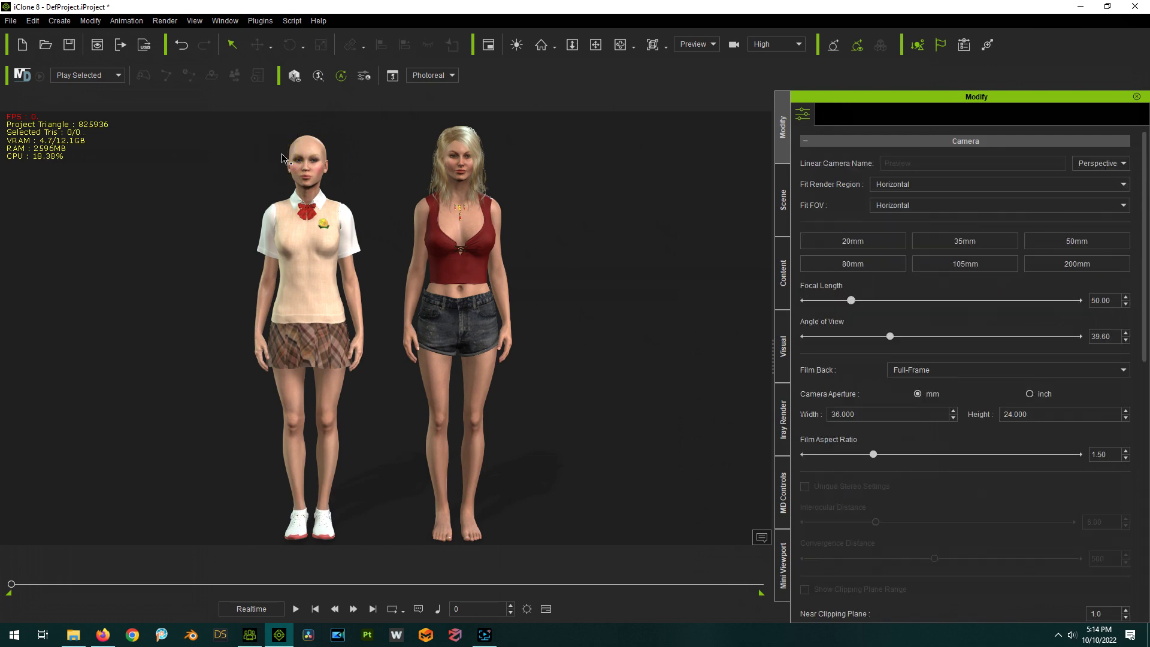
Step: Check in Morph Animator that the bald left character has no morphs listed
left_click(294, 161)
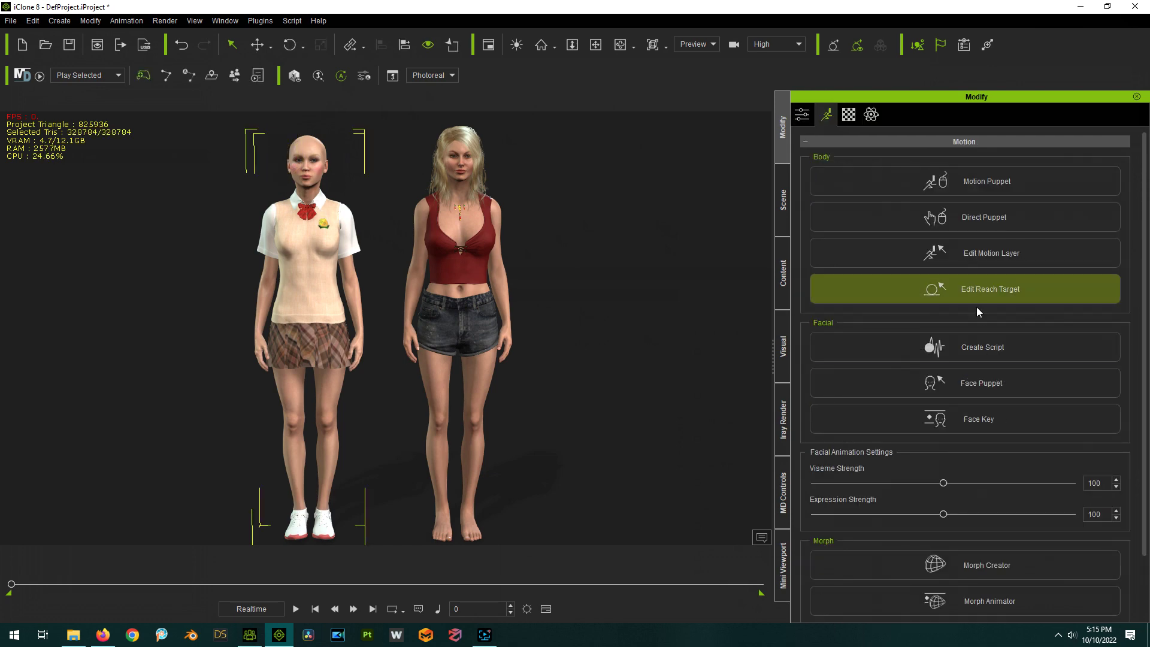
left_click(970, 601)
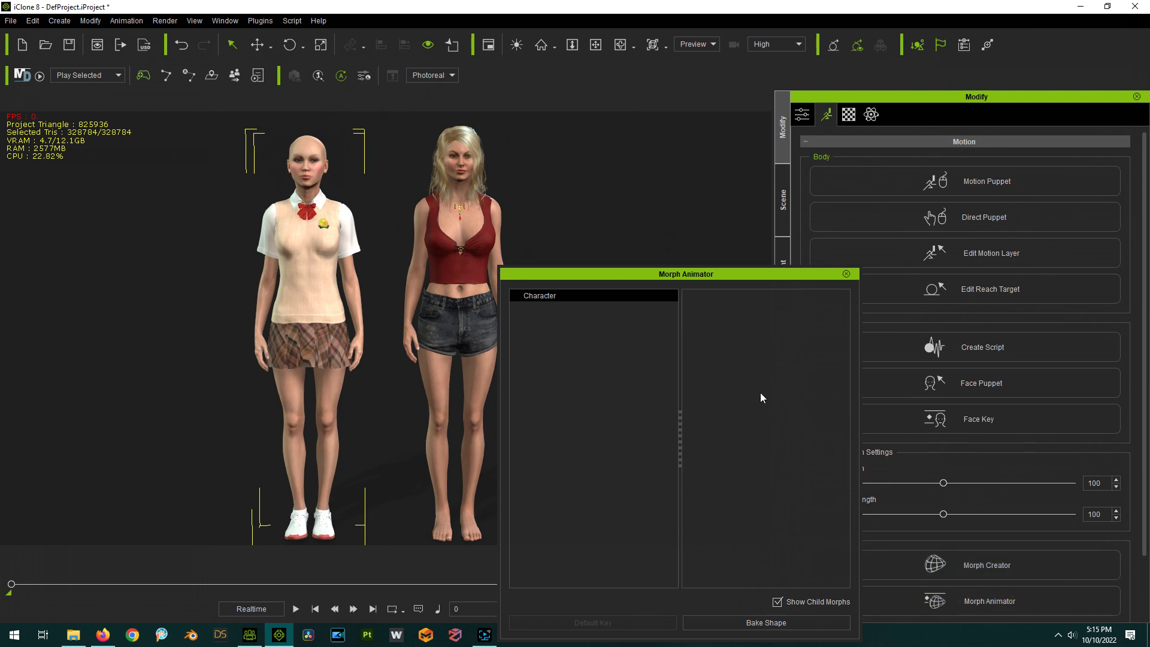
left_click_drag(745, 275, 756, 153)
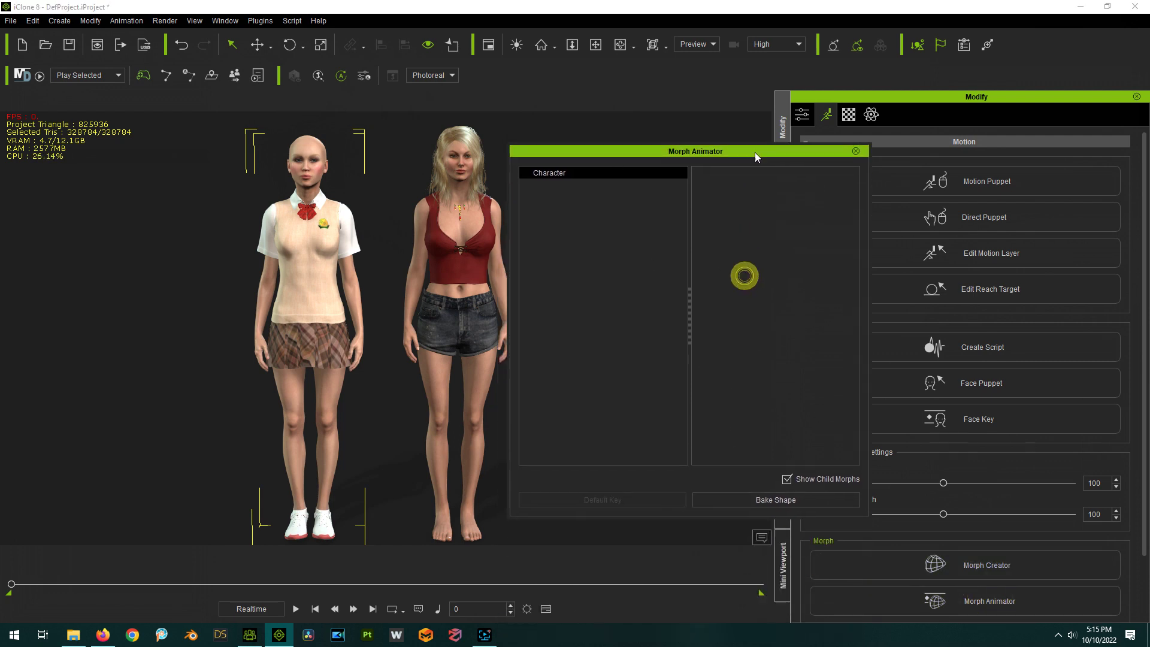
left_click(856, 151)
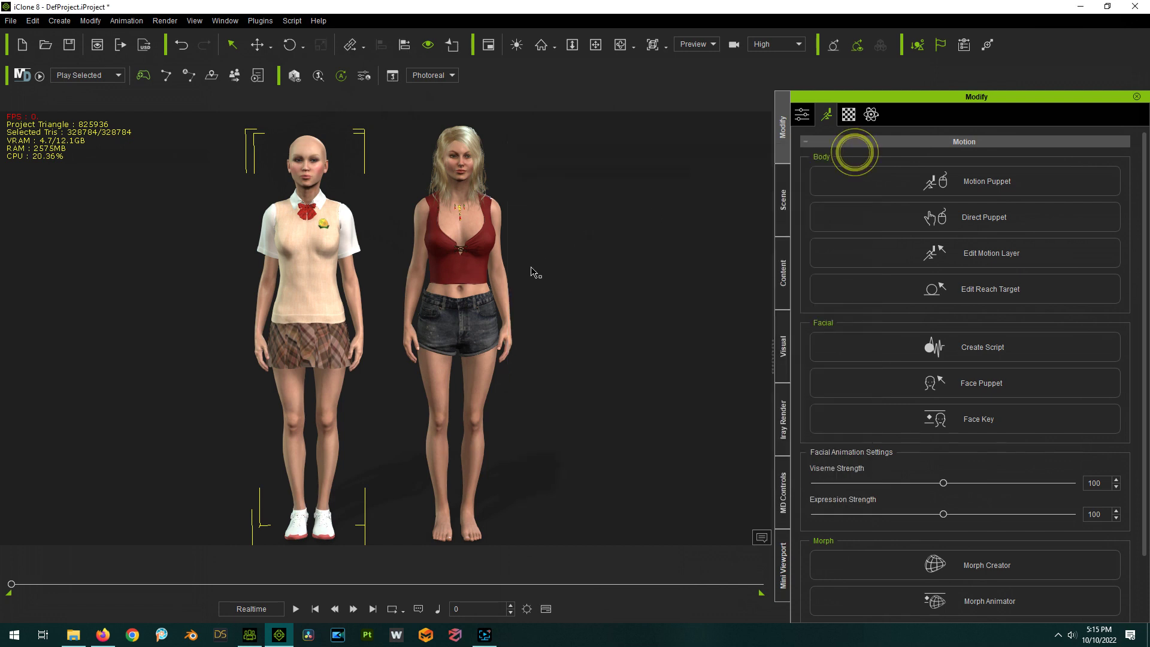
Step: Select Phoebe on the right and delete her blonde hair so she is bald
left_click(461, 239)
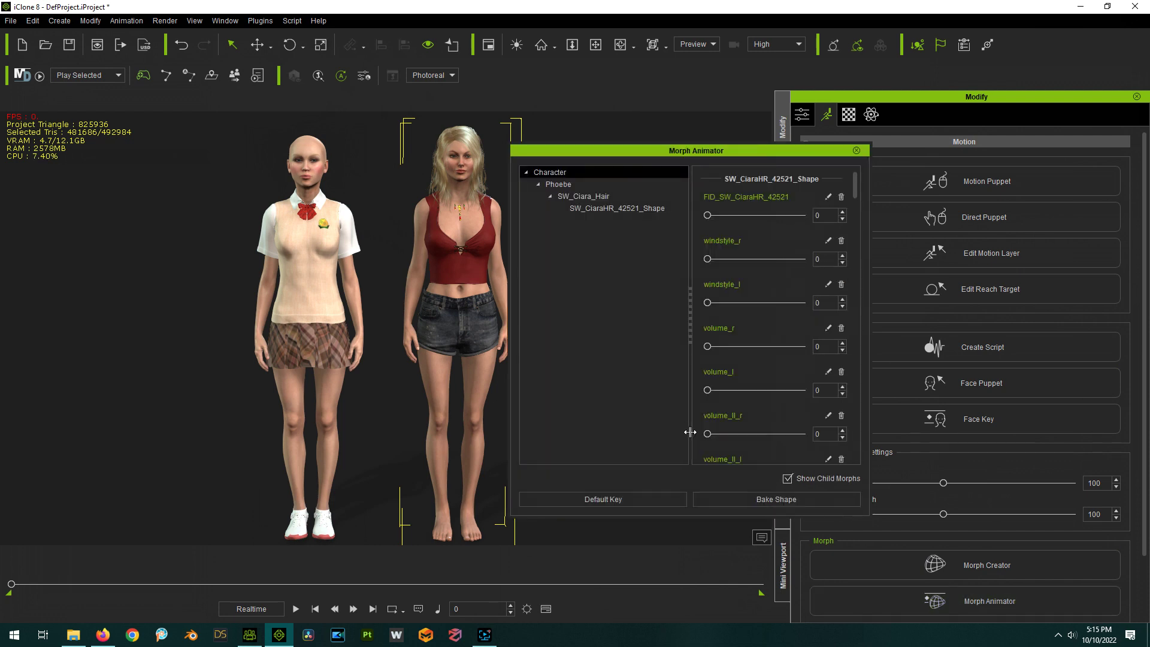
left_click(857, 151)
left_click(469, 133)
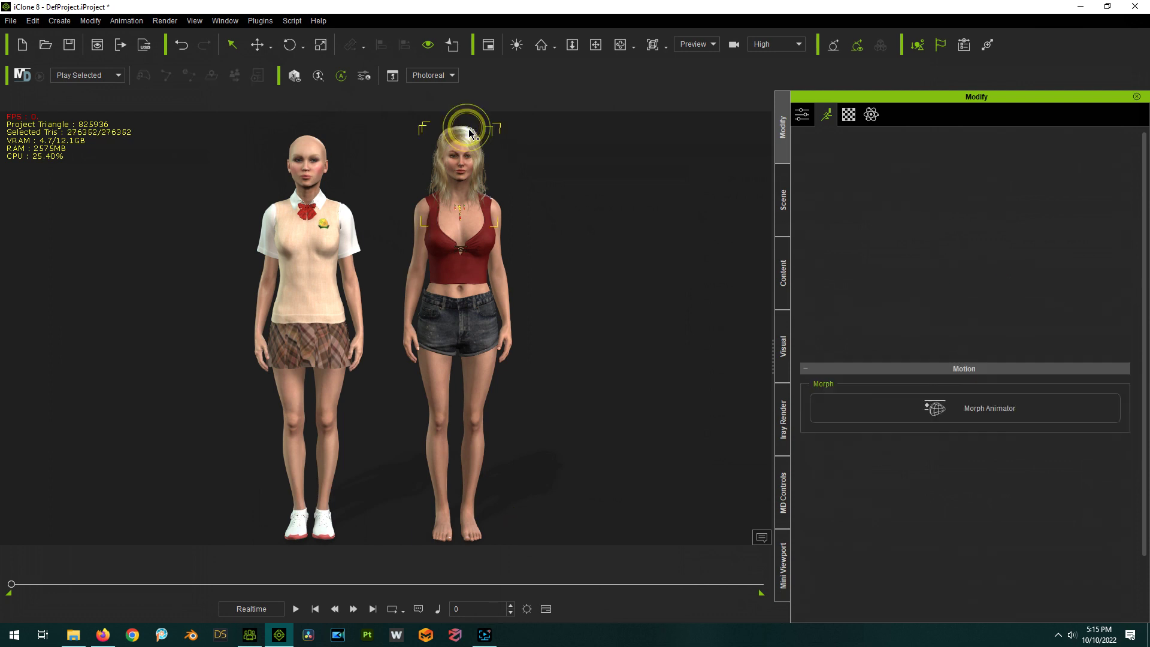
key("Delete")
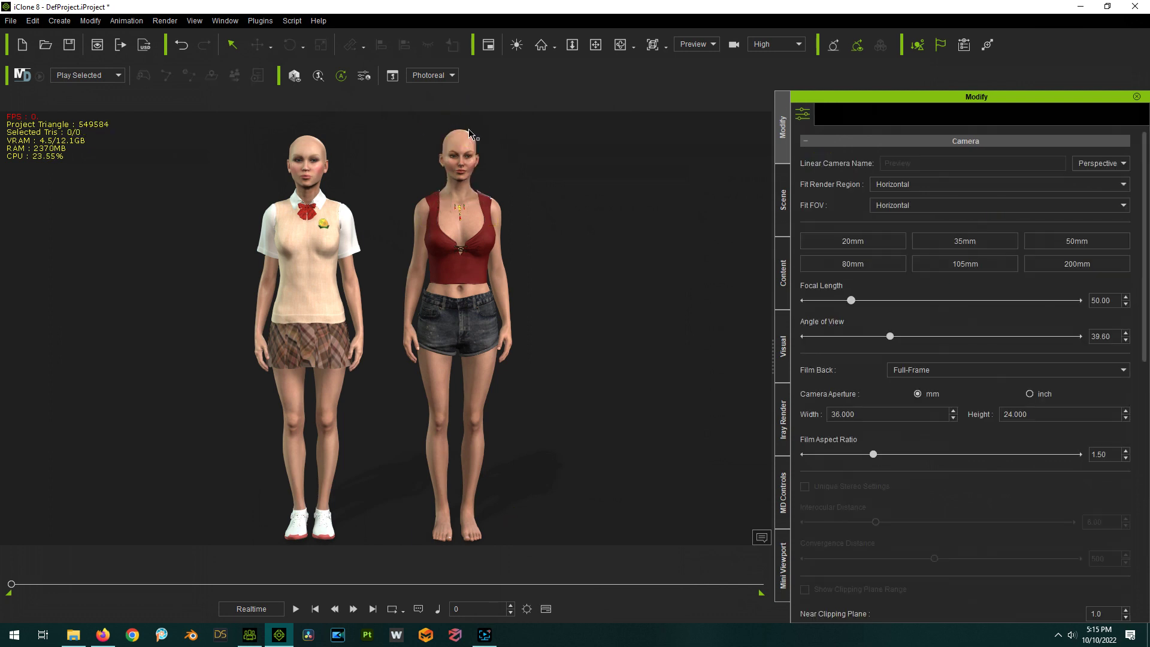
left_click(463, 214)
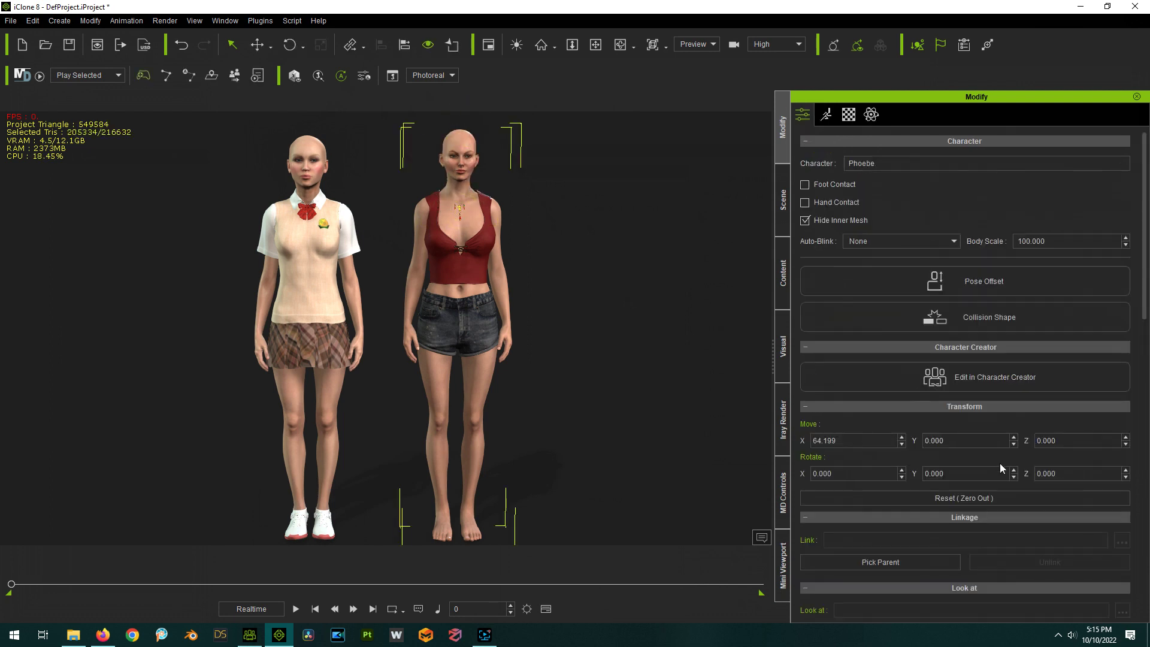
left_click(826, 115)
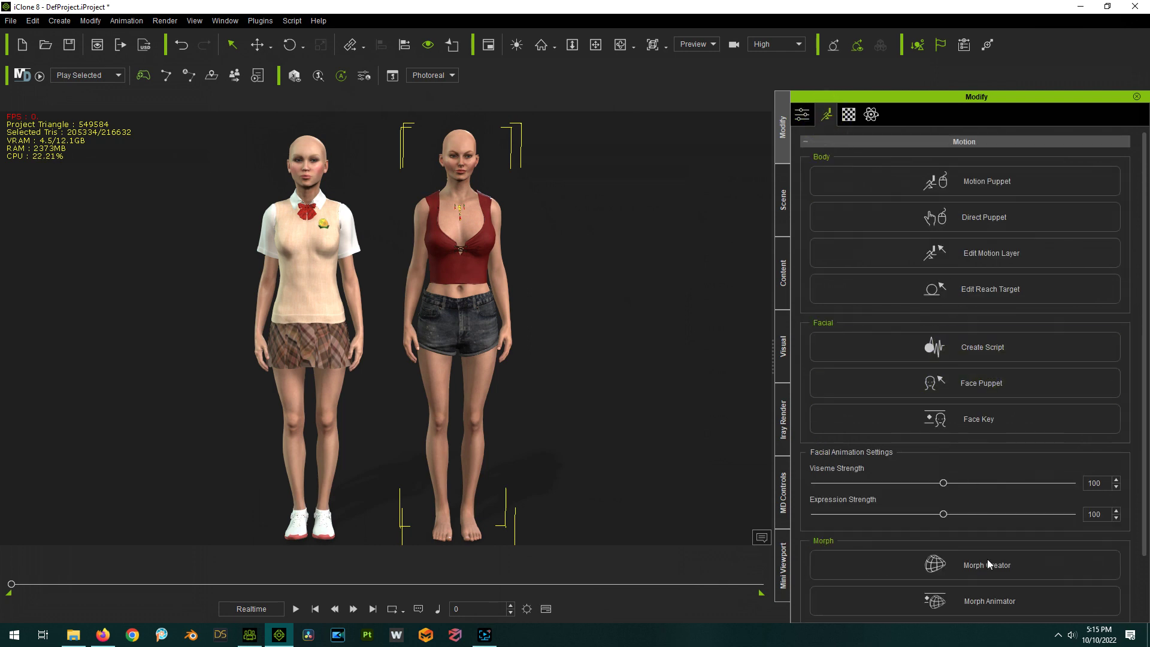
Step: Select the bald Phoebe and bring up her Motion tab morph options
left_click(991, 599)
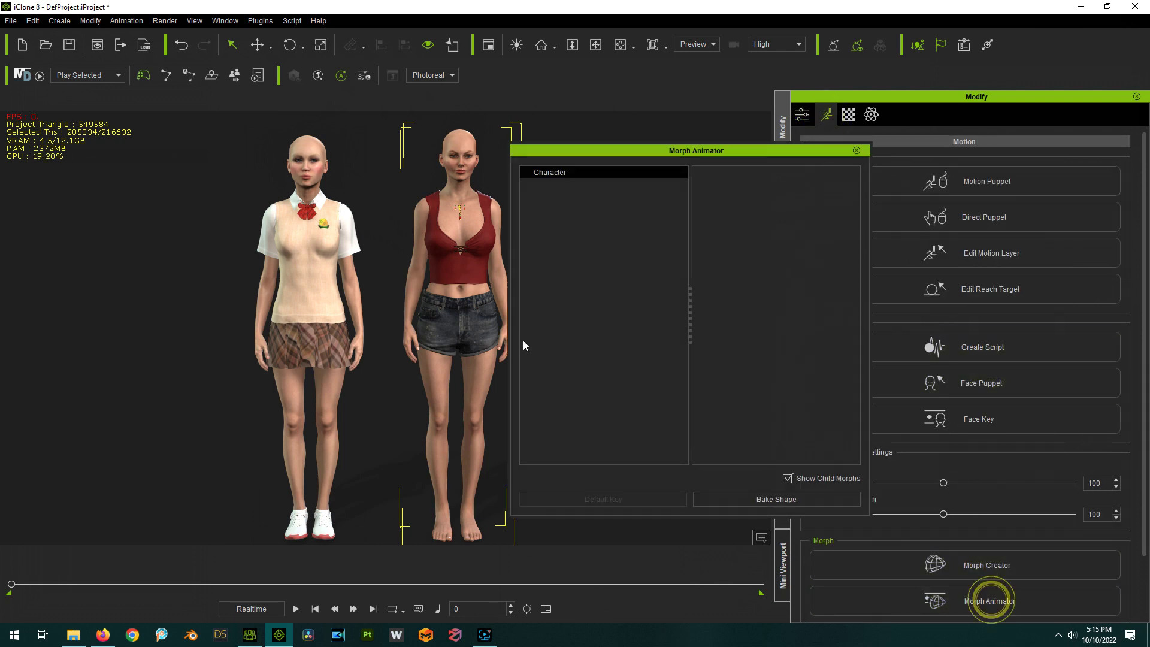
left_click(857, 150)
left_click(601, 312)
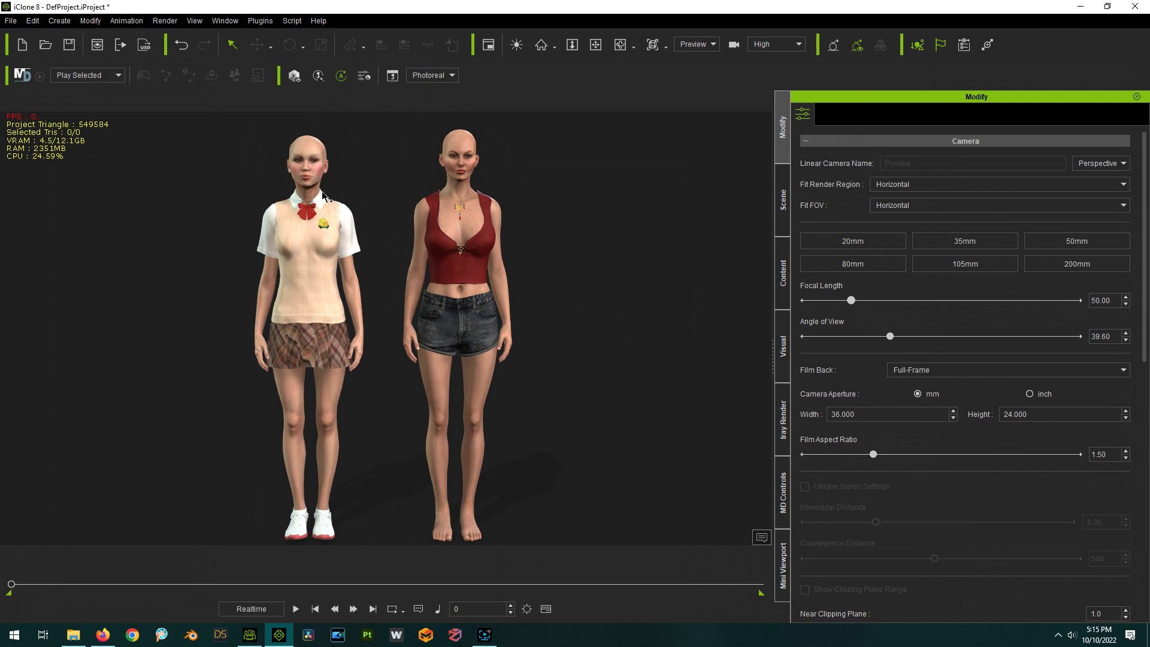
left_click(447, 227)
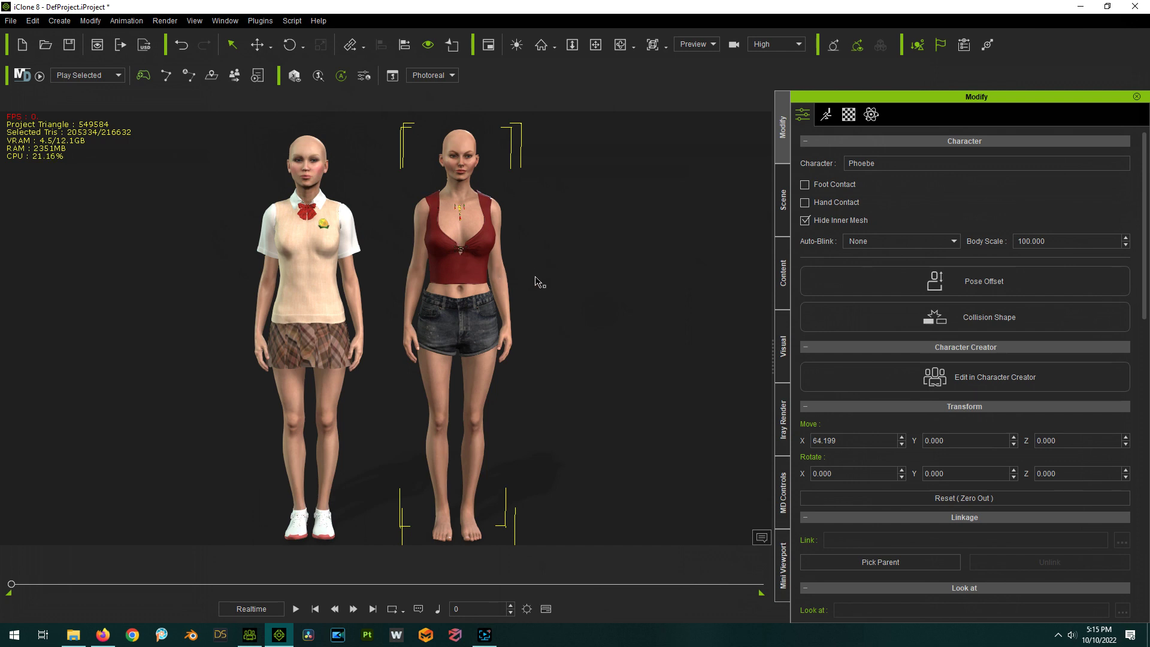
left_click(826, 116)
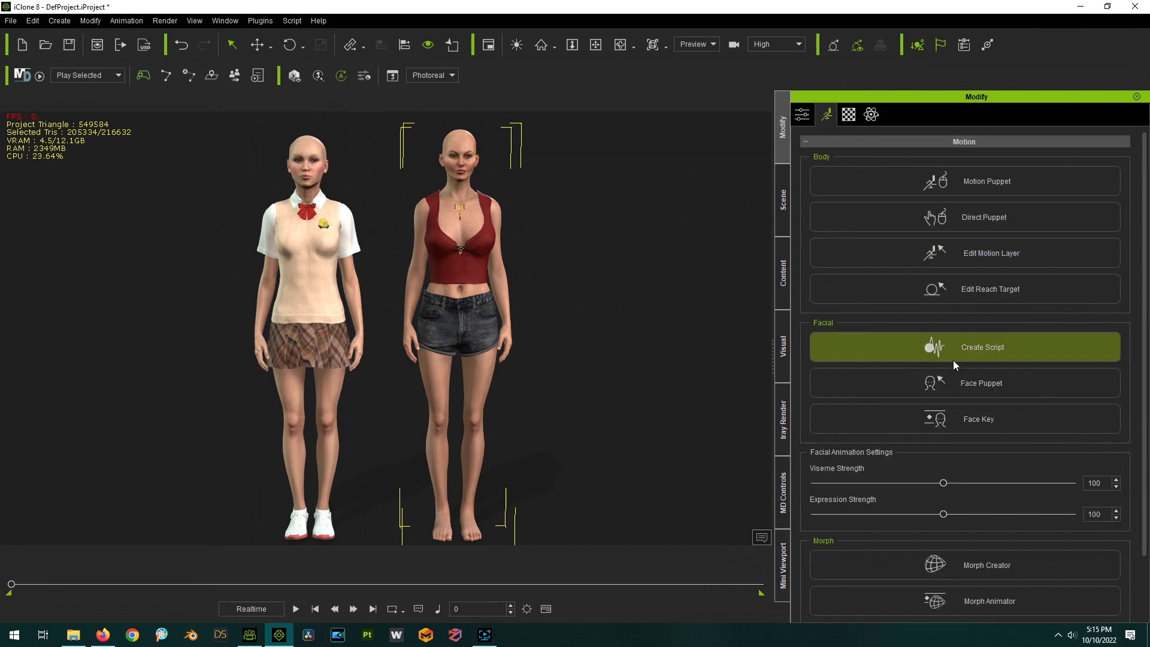
scroll(949, 495, "down", 2)
Step: Open Phoebe in Morph Creator and load AllMorphs(Sally).iAvatar, testing ArmStrong back at 0
left_click(987, 502)
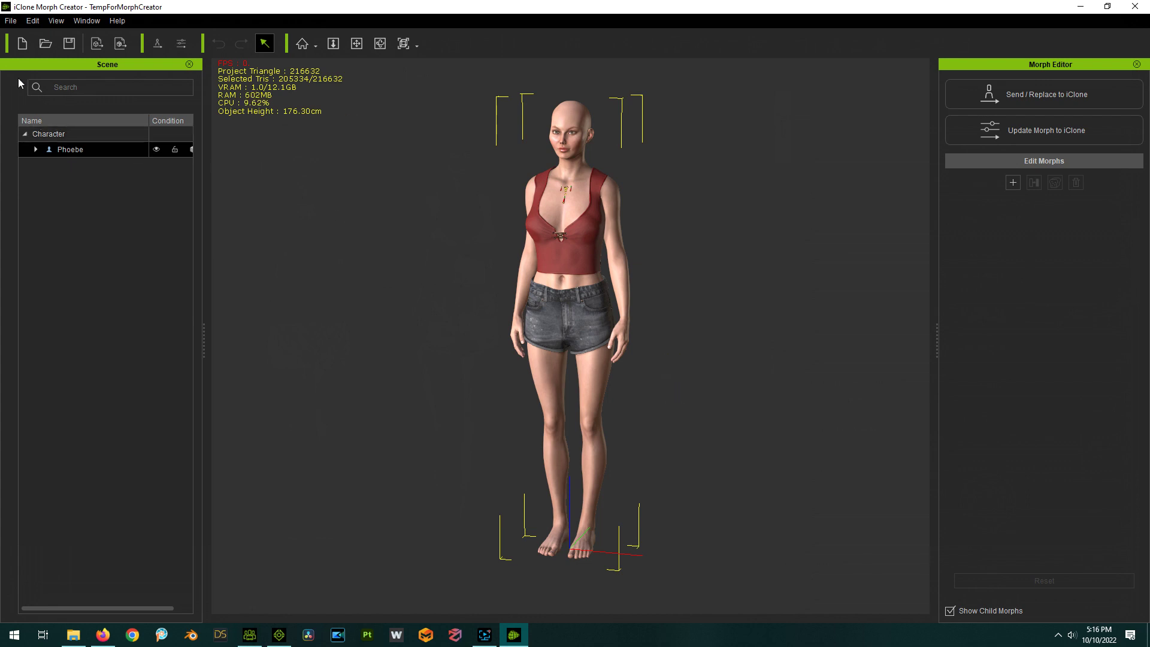
left_click(13, 22)
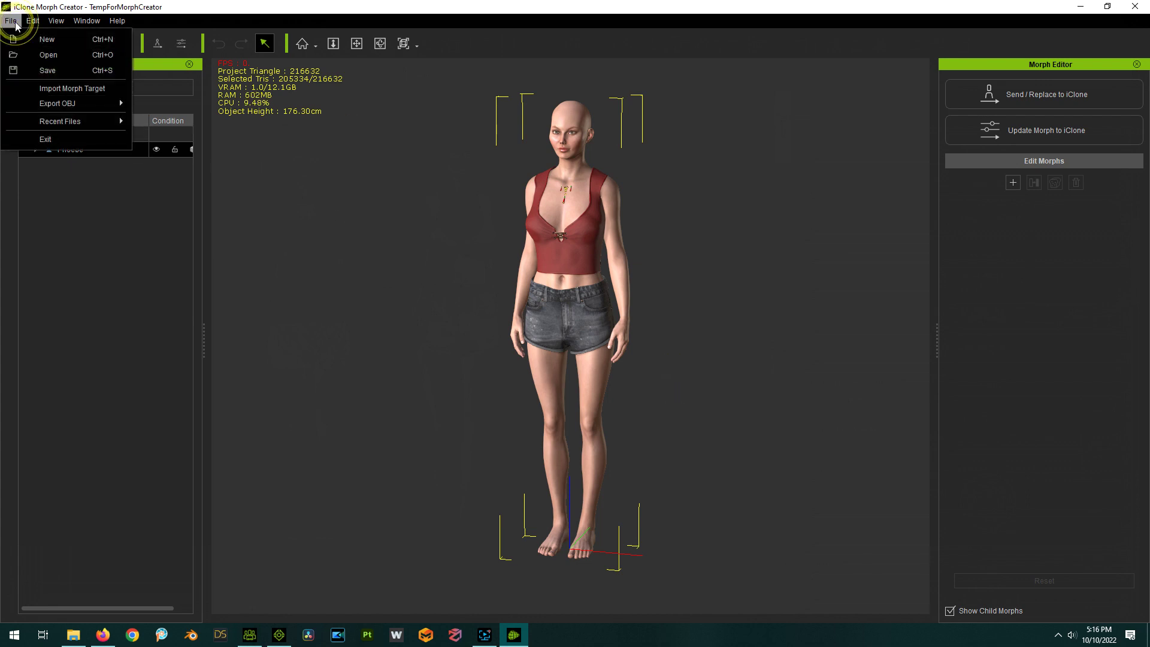
left_click(28, 60)
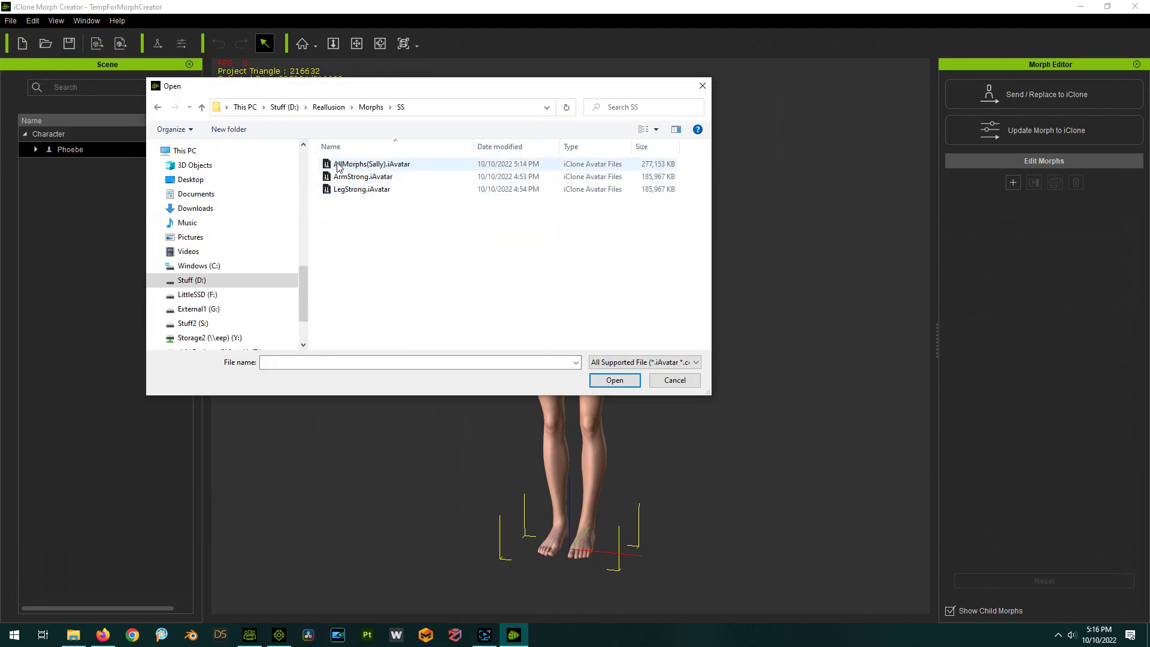
double_click(373, 165)
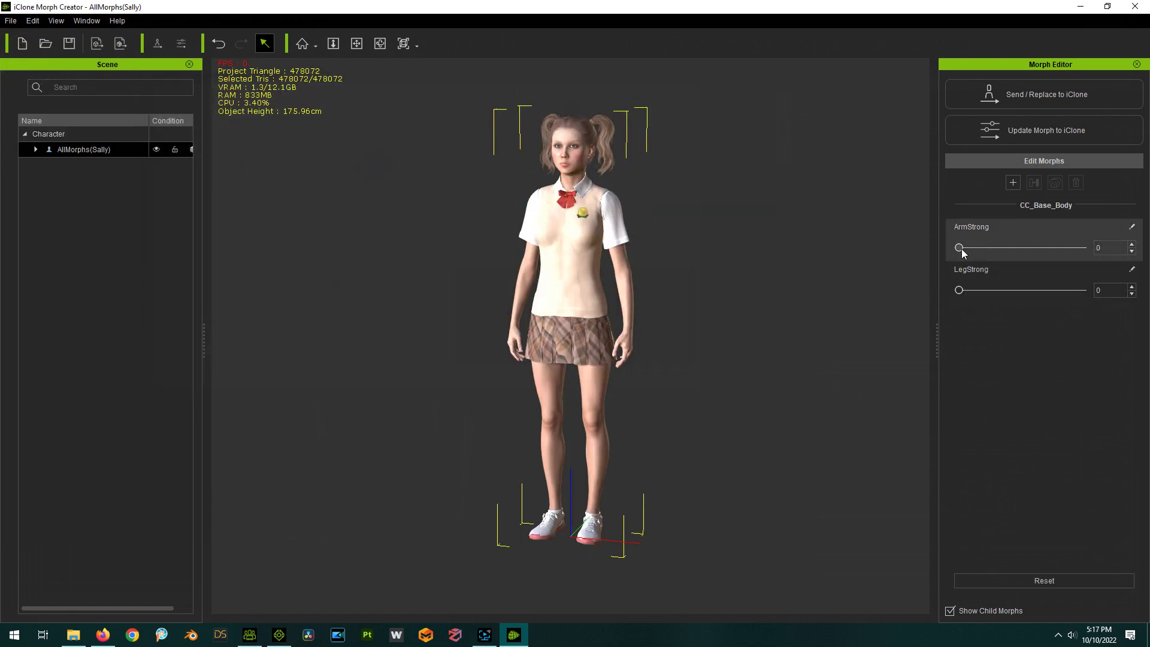
left_click_drag(961, 248, 944, 294)
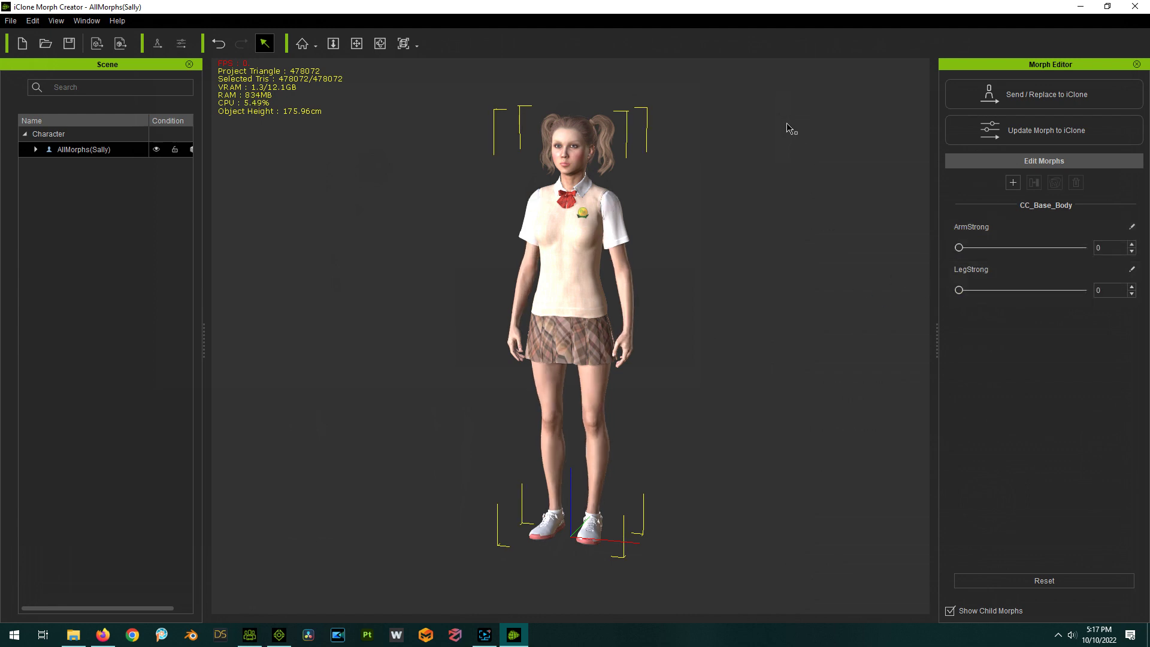
scroll(791, 129, "up", 1)
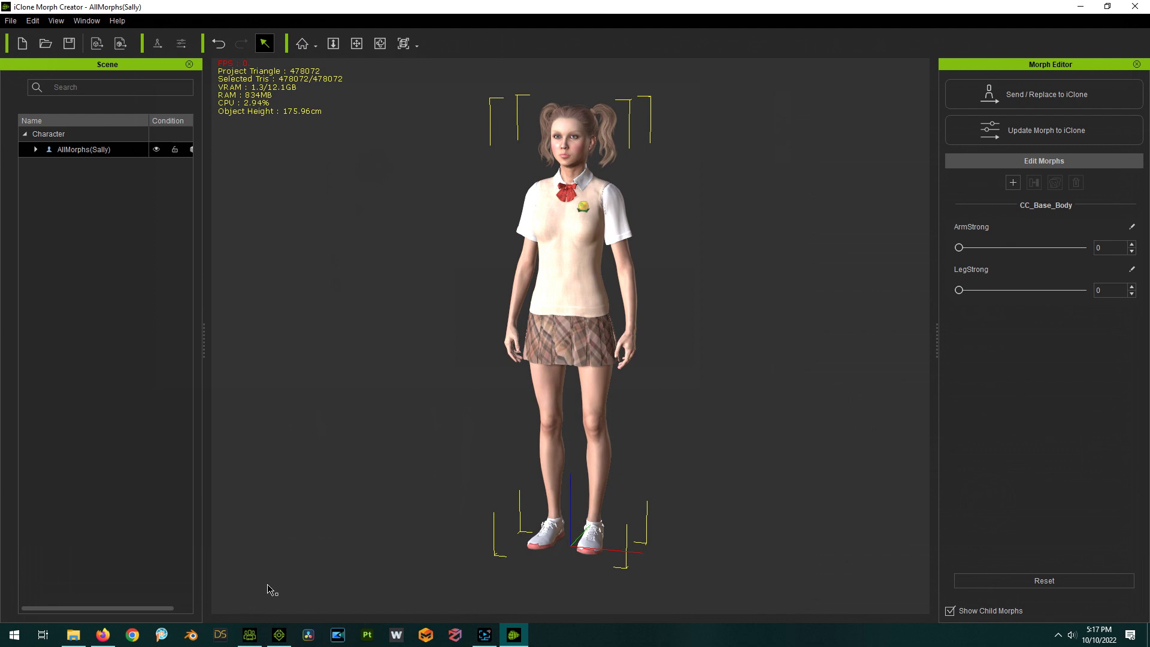
Step: Send the ArmStrong and LegStrong morphs to Phoebe with Update Morph to iClone
left_click(279, 635)
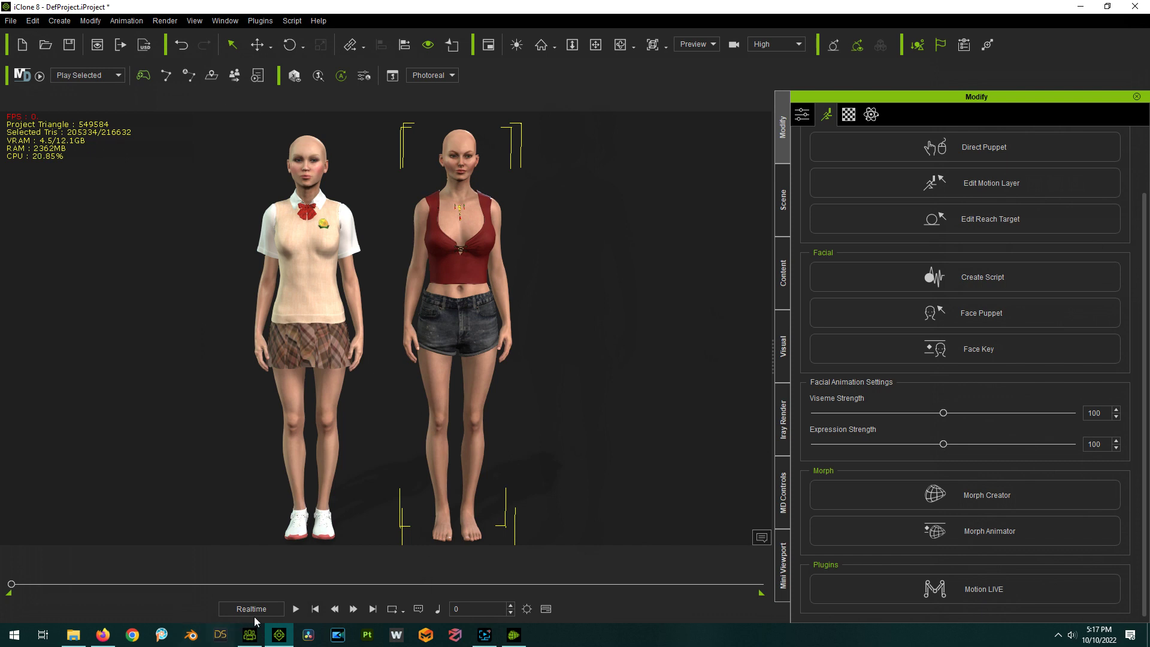
left_click(514, 635)
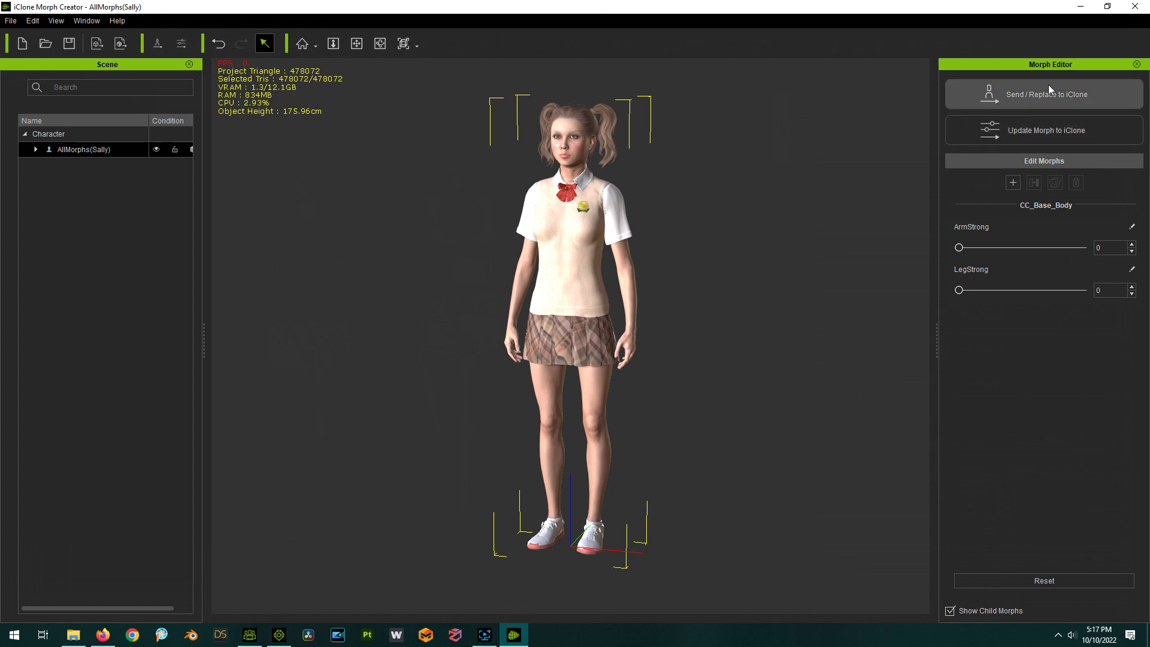
left_click(1045, 131)
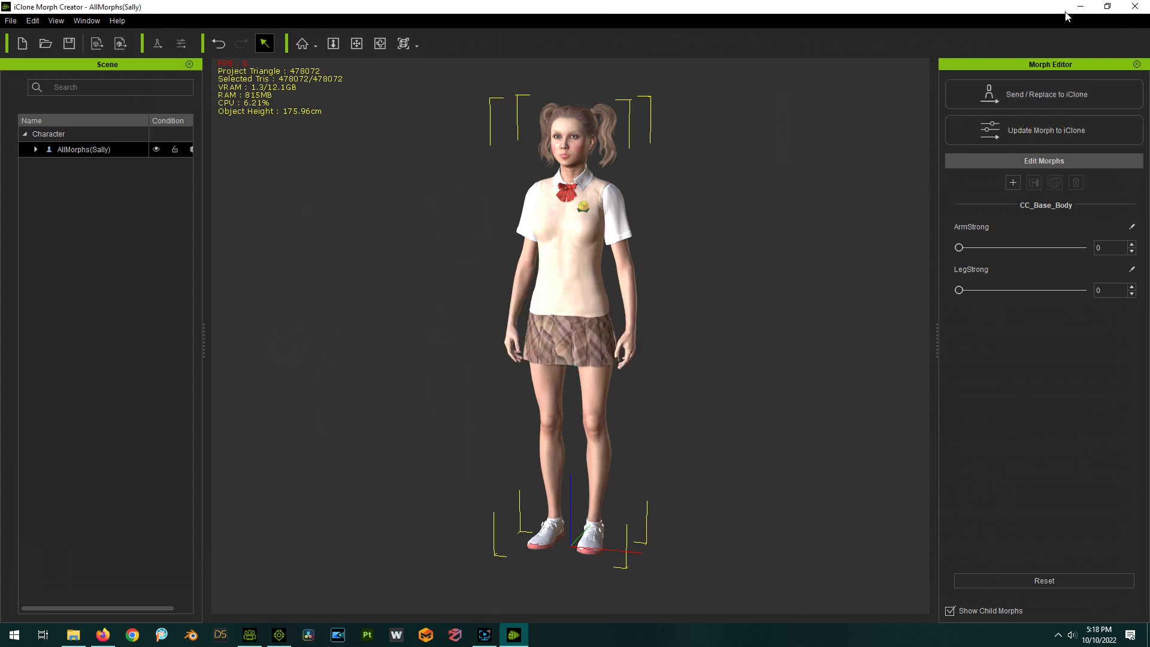
left_click(279, 635)
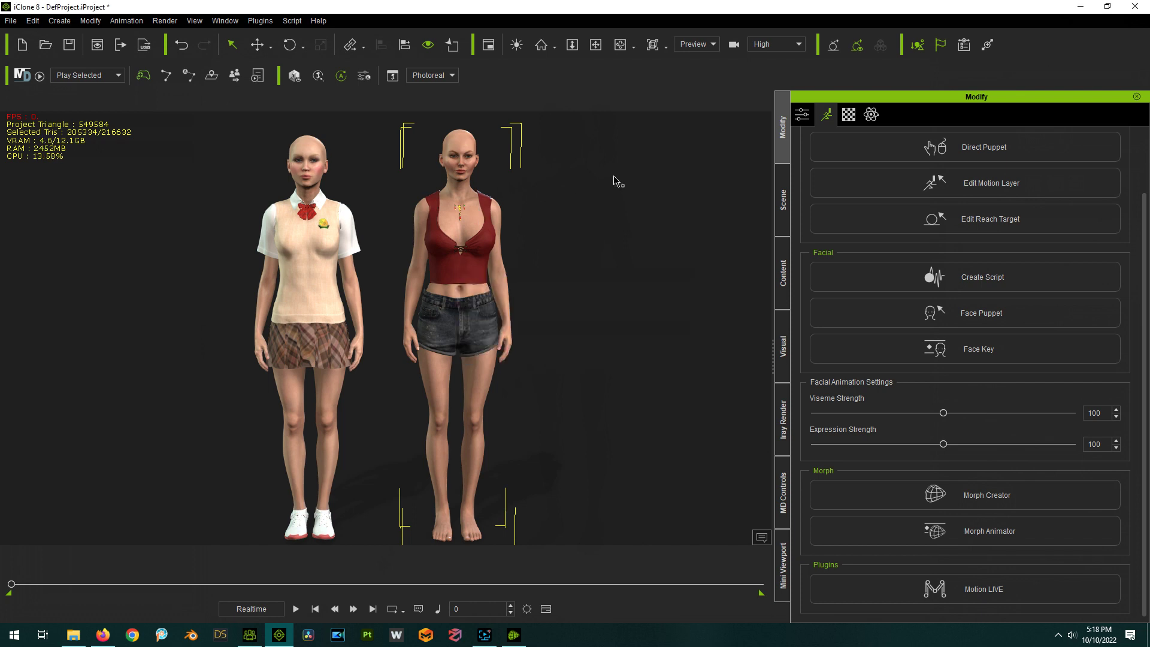
Step: Verify Phoebe's ArmStrong and LegStrong sliders in Morph Animator, then select the left character
left_click(987, 532)
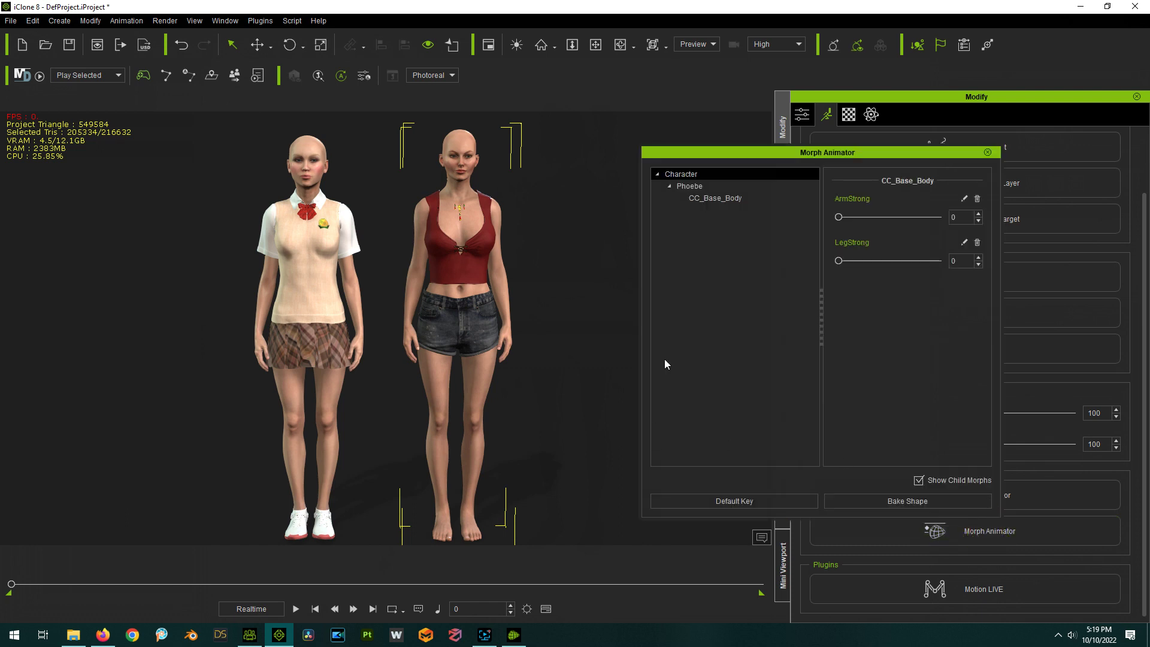
left_click(838, 217)
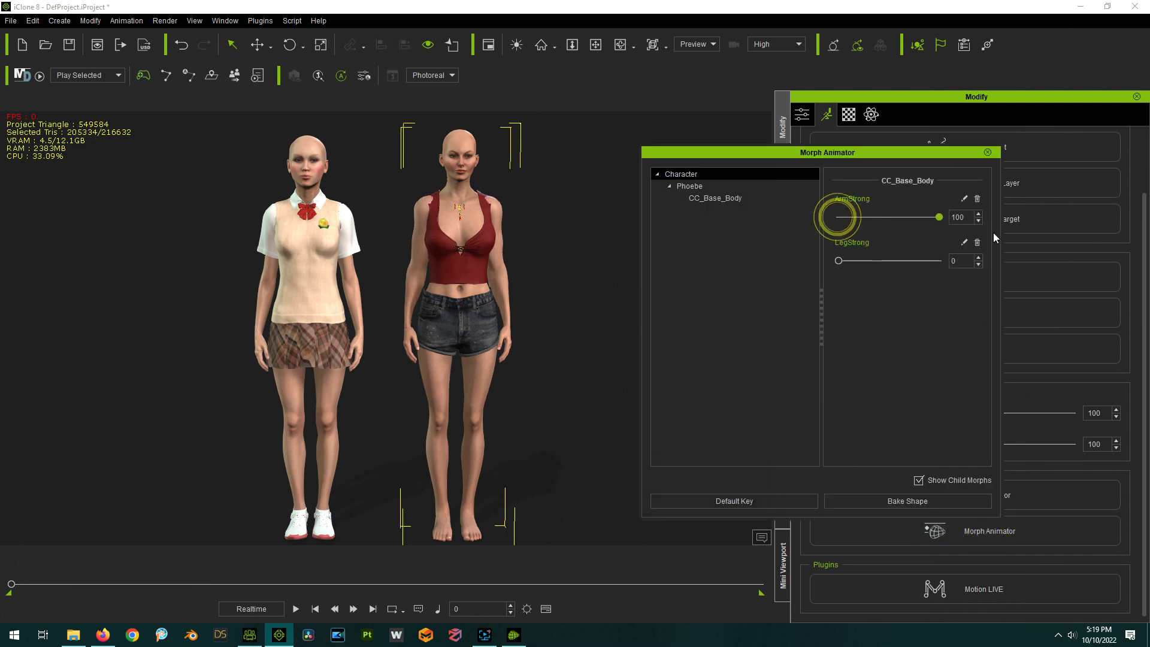
left_click(838, 261)
left_click(987, 153)
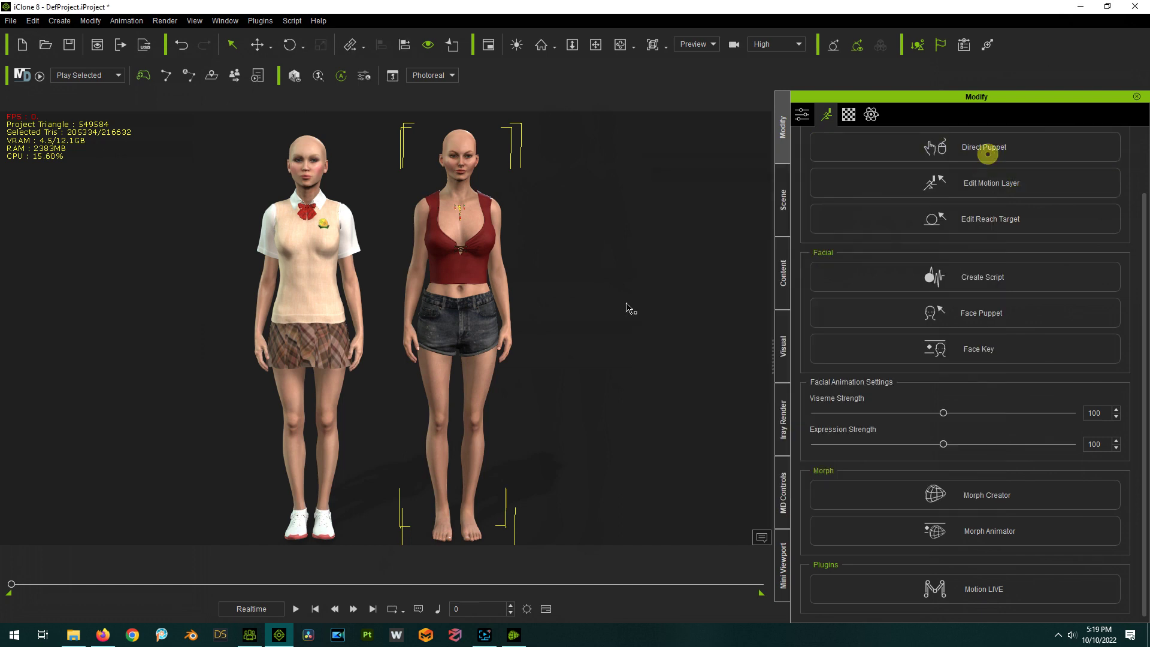
left_click(321, 386)
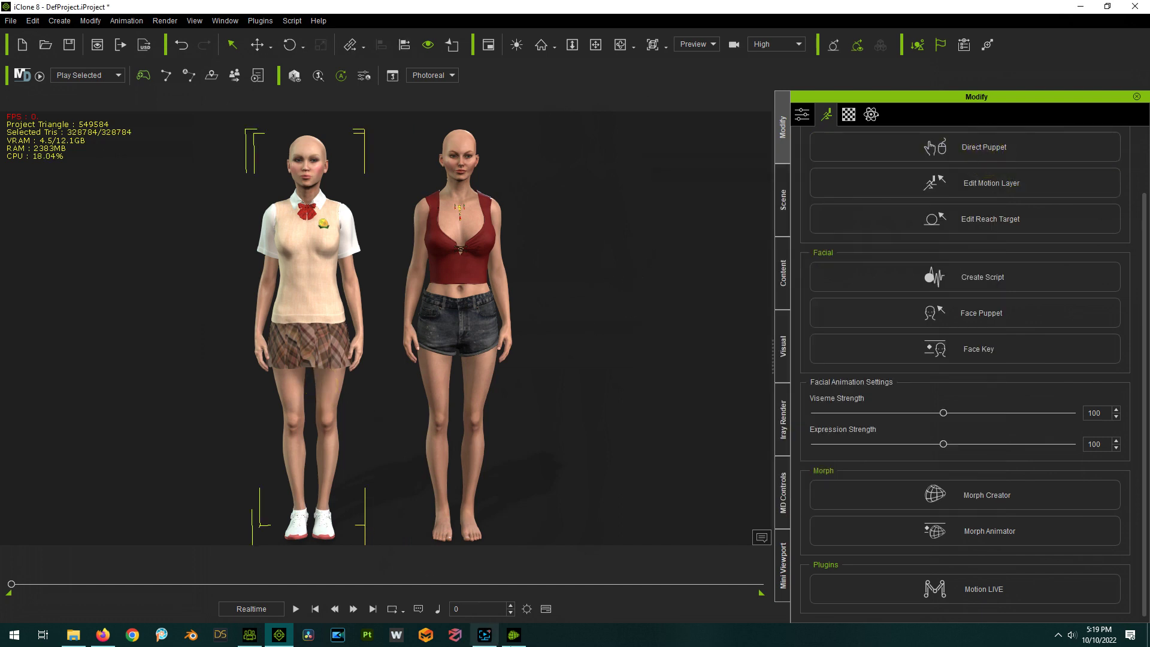
Step: Confirm the left character has no morphs, then send her the AllMorphs(Sally) morphs via Update Morph to iClone
left_click(513, 637)
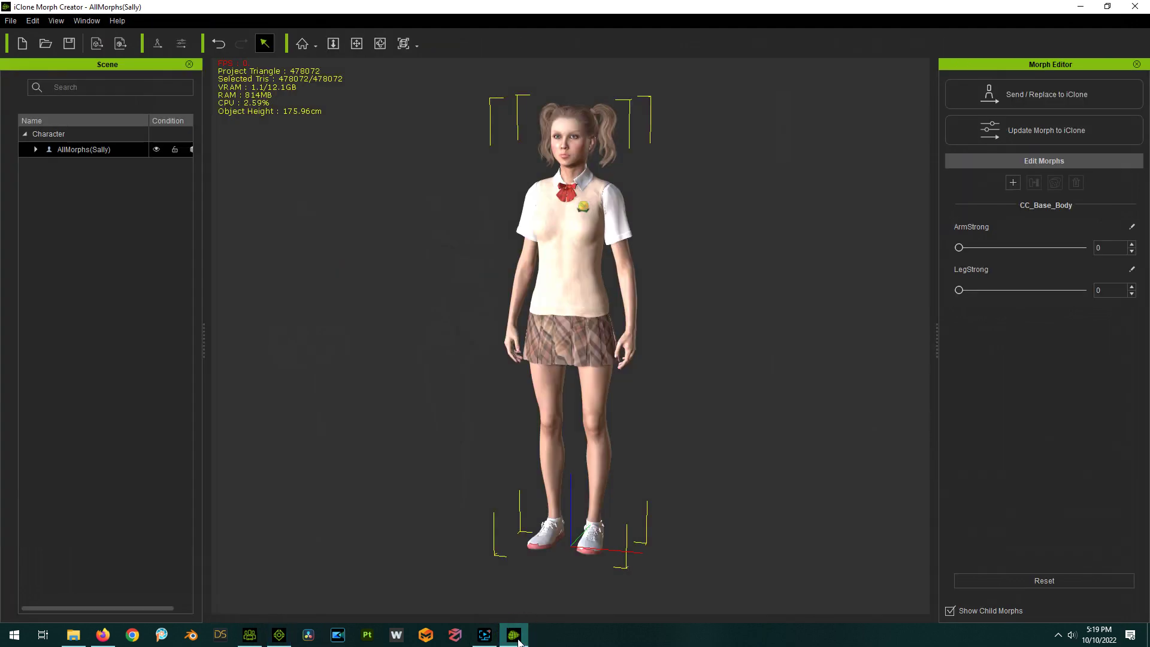
left_click(517, 639)
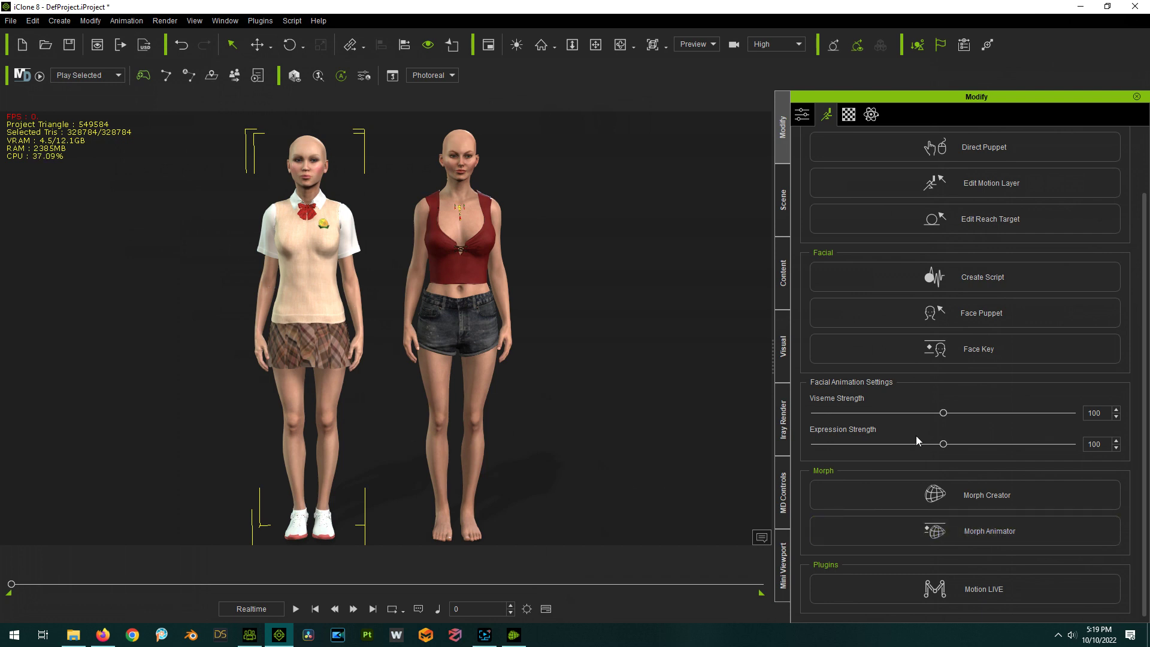
left_click(965, 534)
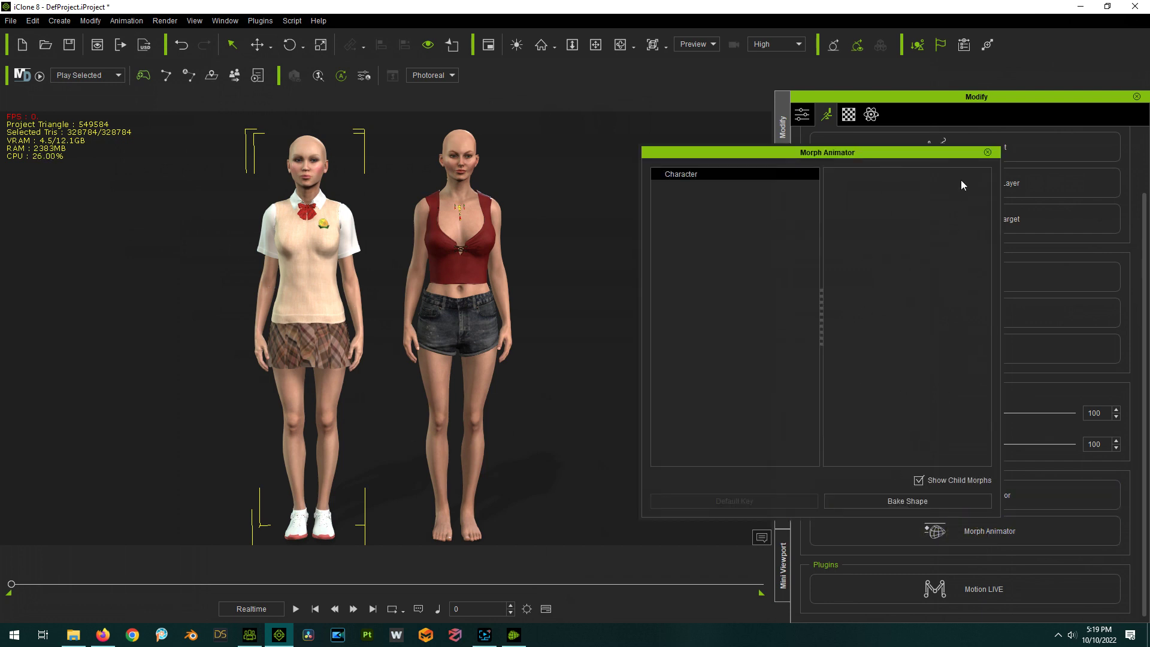
left_click(988, 153)
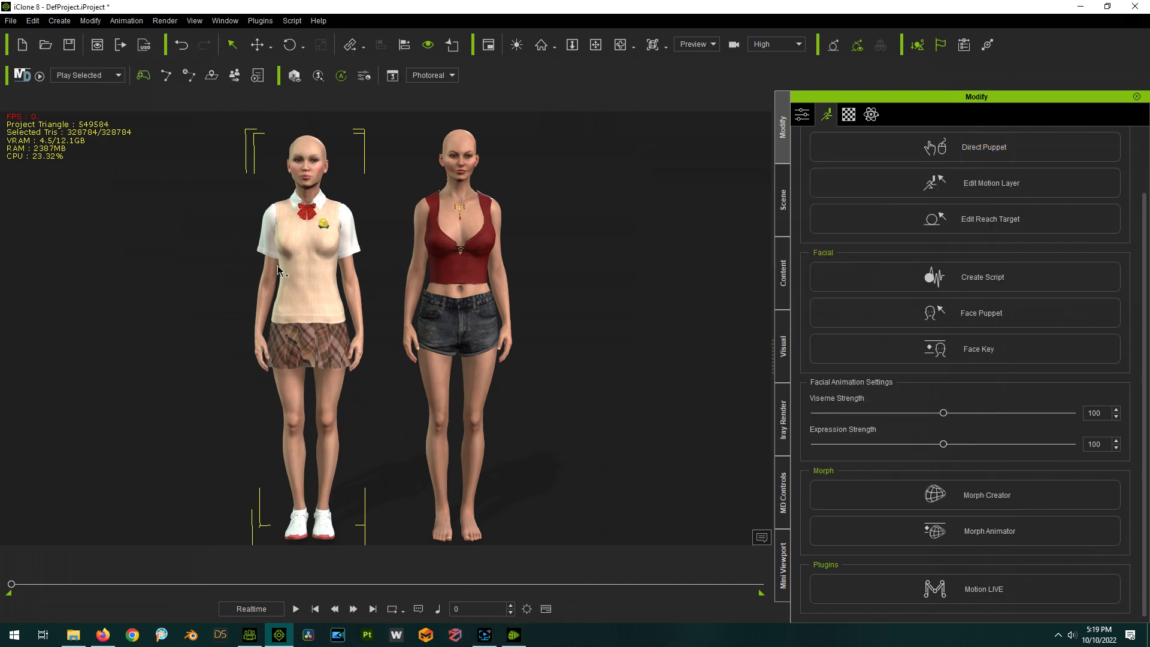
left_click(515, 637)
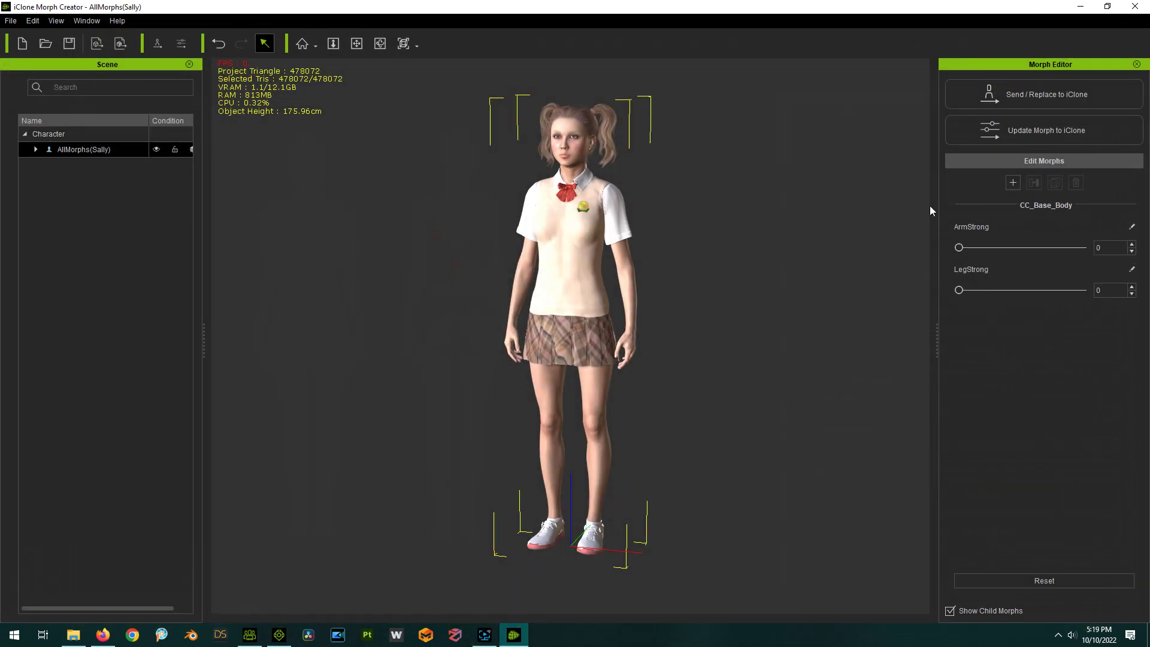
left_click(1012, 134)
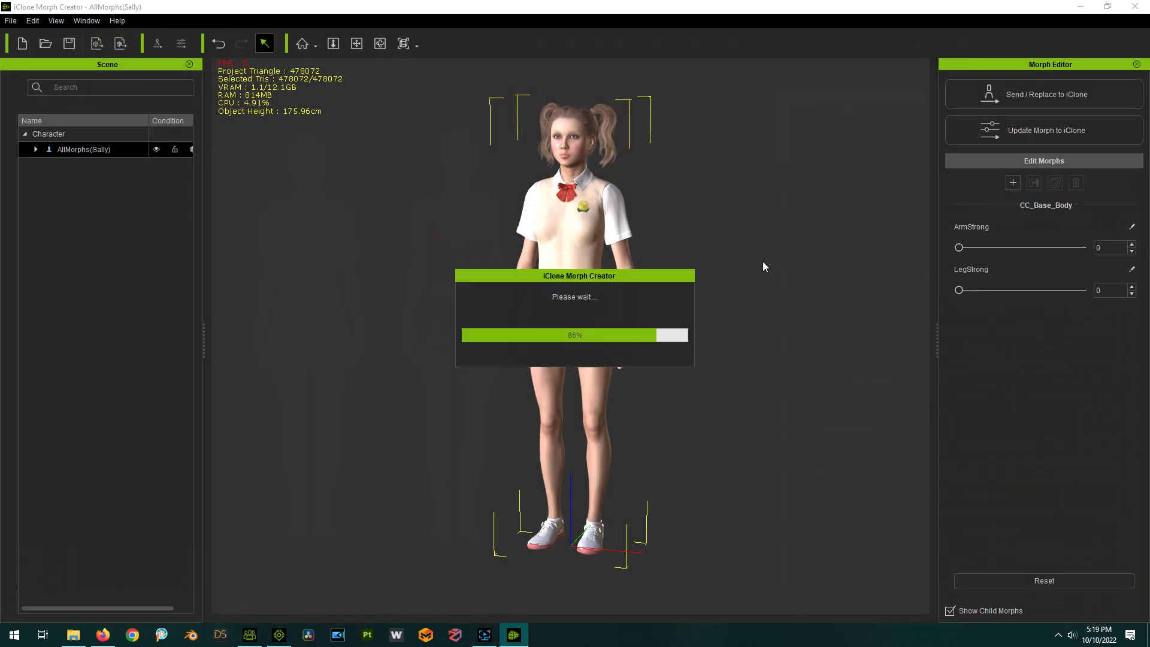
left_click(1078, 7)
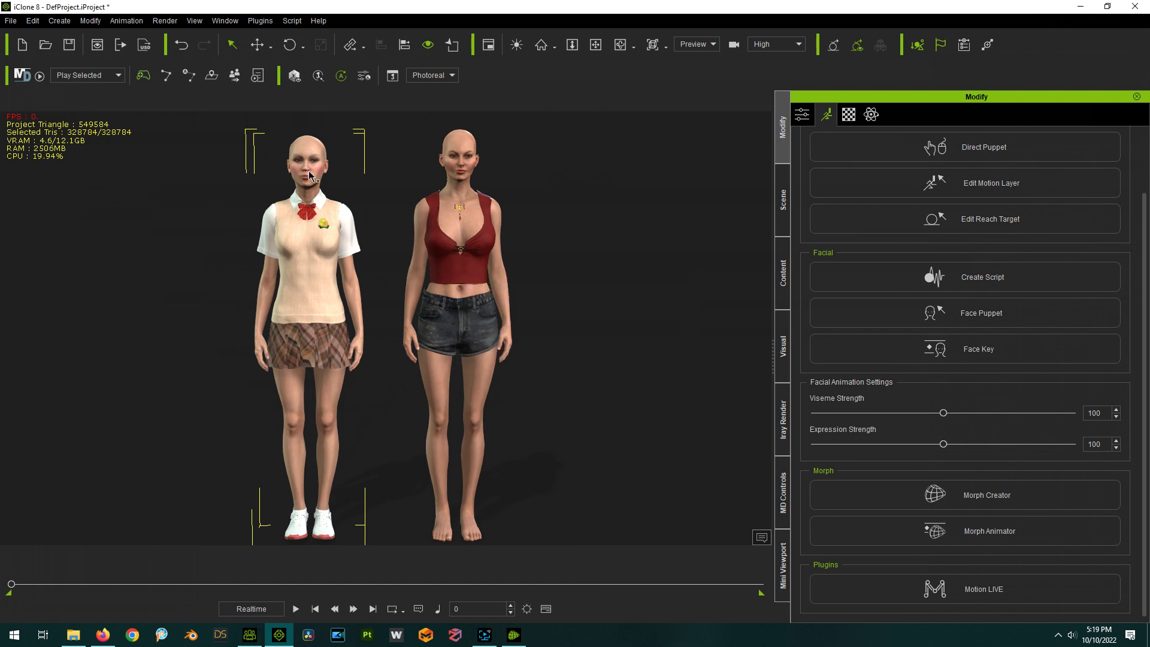
Step: Test Sally2's ArmStrong and LegStrong sliders, leaving both at 0, then close Morph Animator and minimise Morph Creator
left_click(1015, 533)
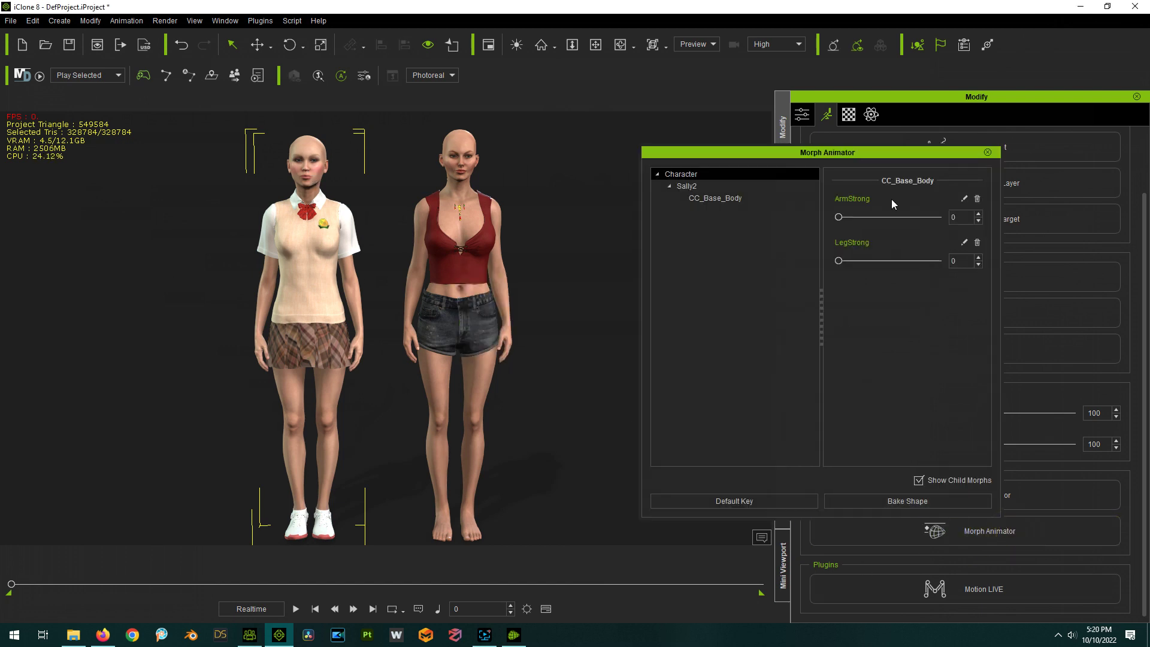
left_click_drag(839, 217, 724, 256)
left_click_drag(838, 261, 773, 289)
left_click(987, 152)
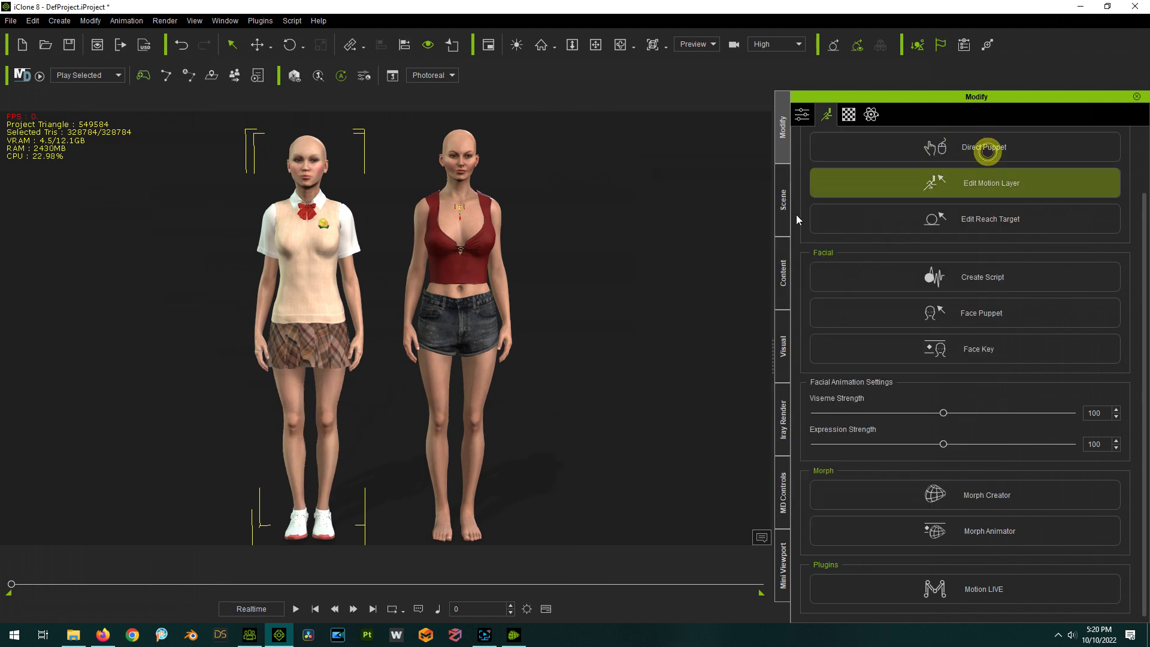
left_click(513, 635)
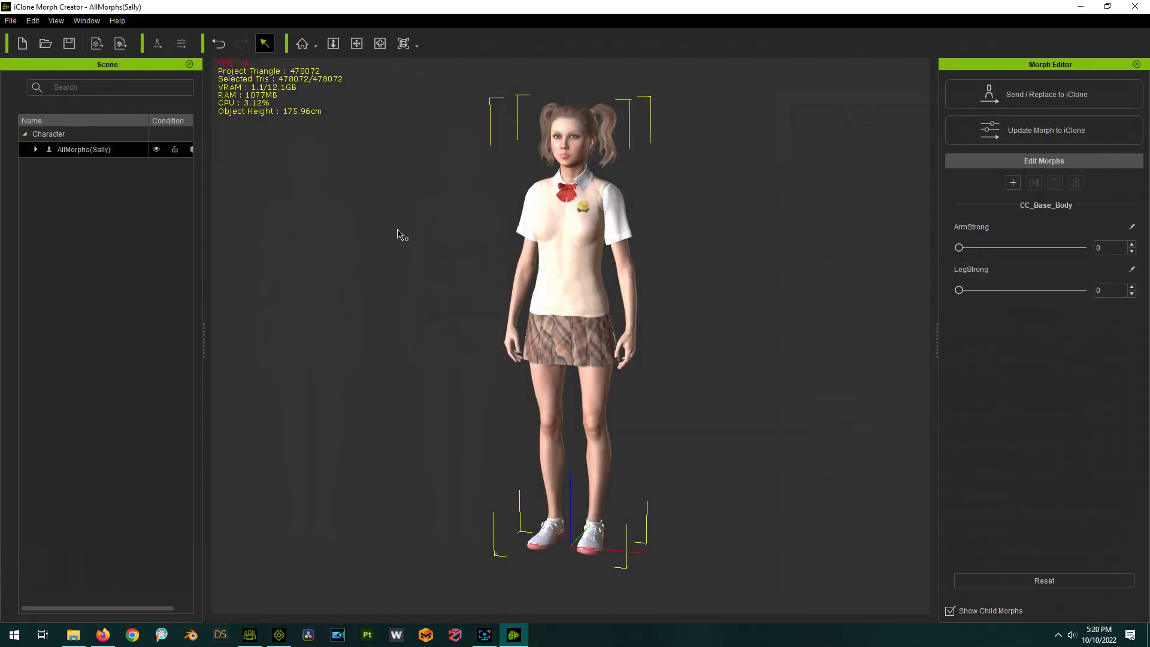
left_click(1080, 6)
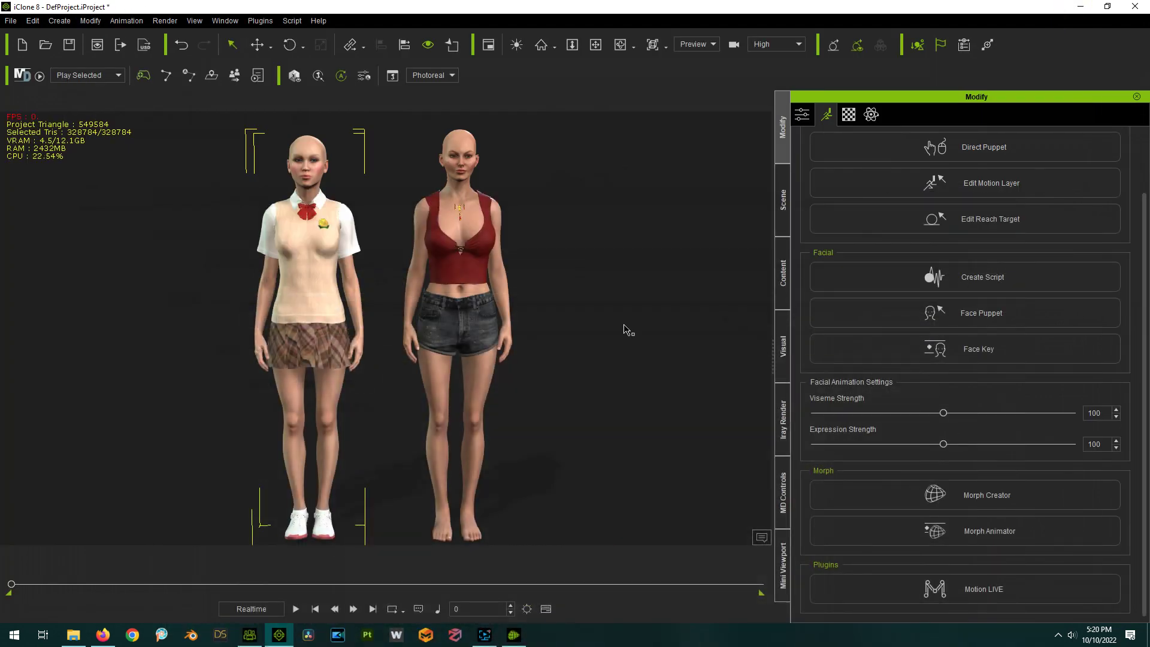